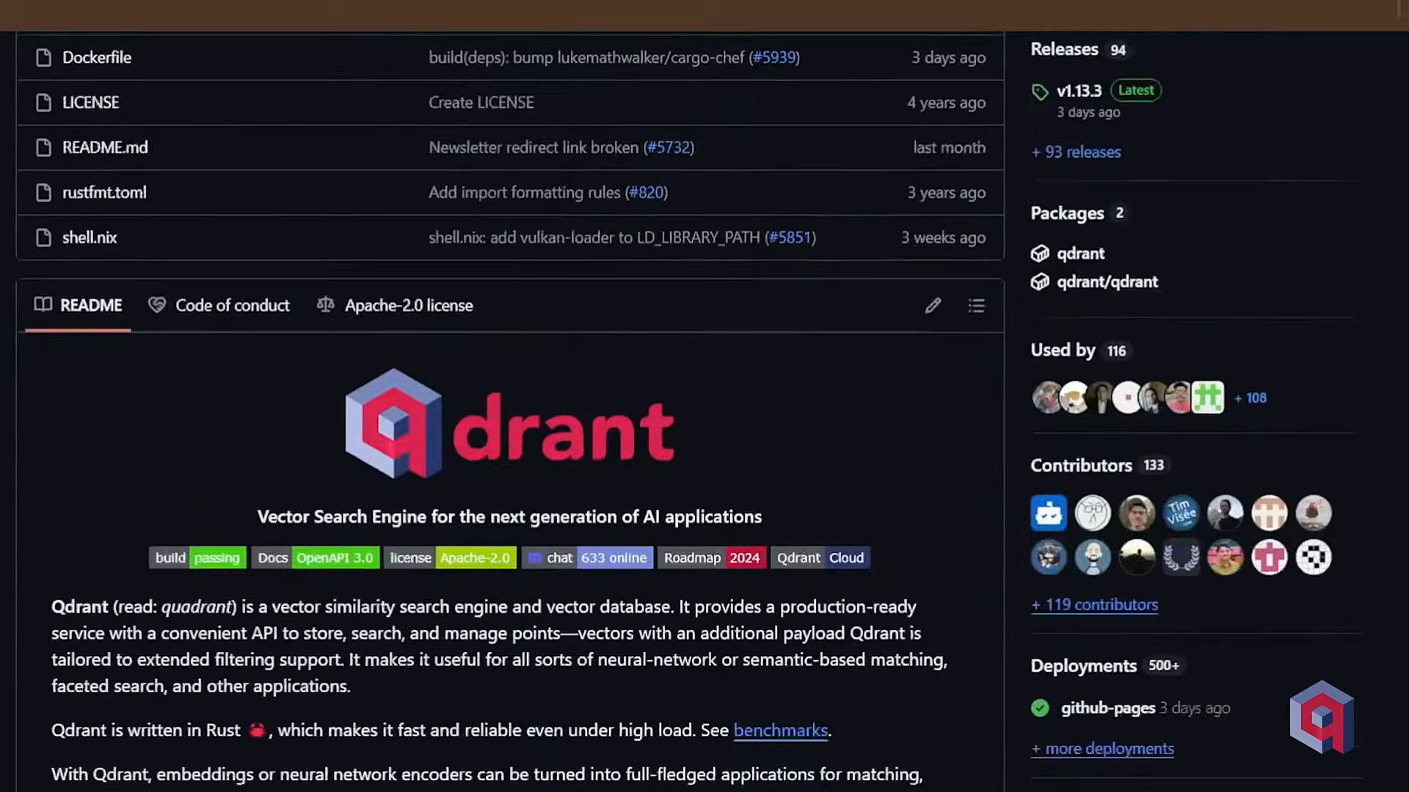
scroll(510, 411, down, 8)
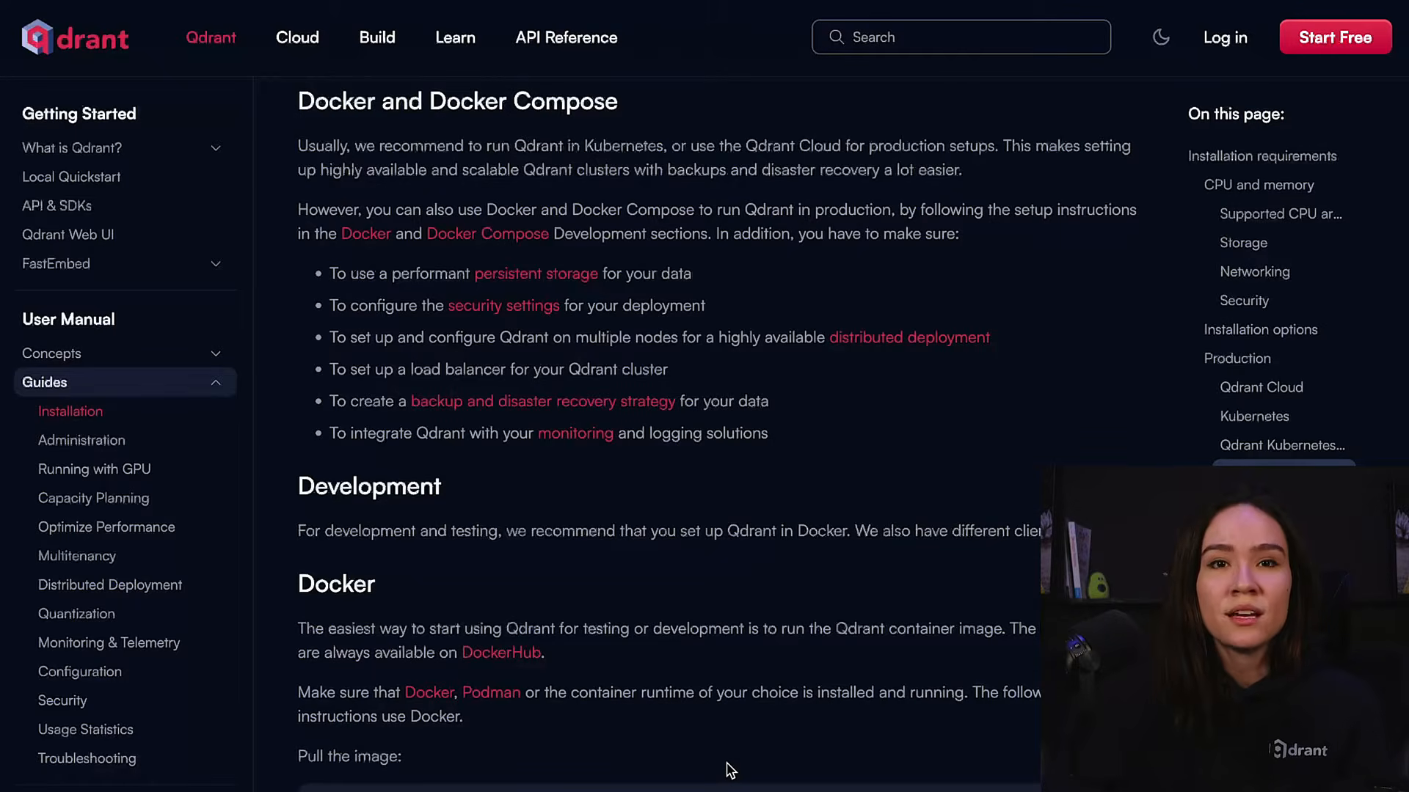
Run the qdrant/qdrant Docker container in the terminal, publishing port 6333:6333 and mounting $(pwd)/path/to/data to /qdrant/storage, following the installation guide.
scroll(922, 398, down, 3)
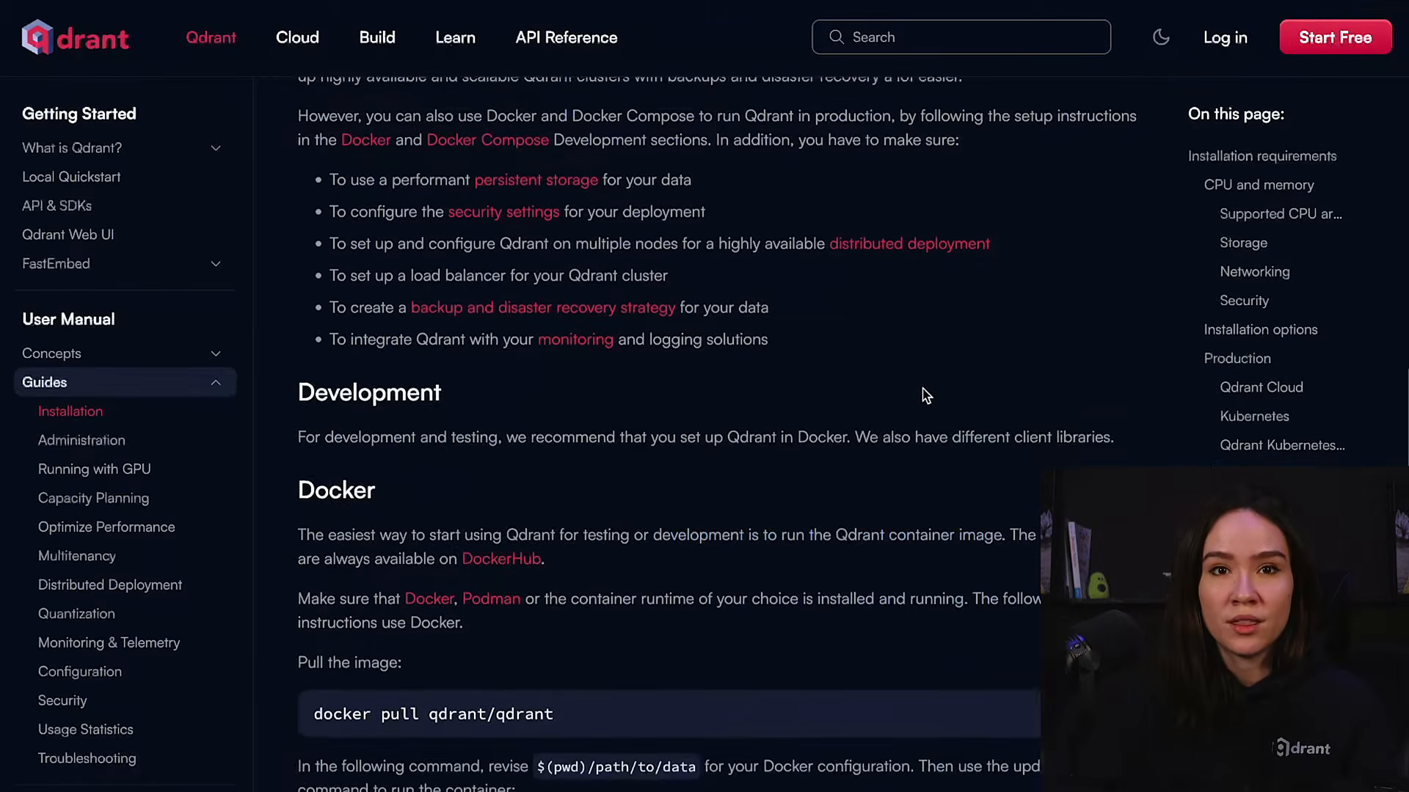
scroll(925, 394, down, 2)
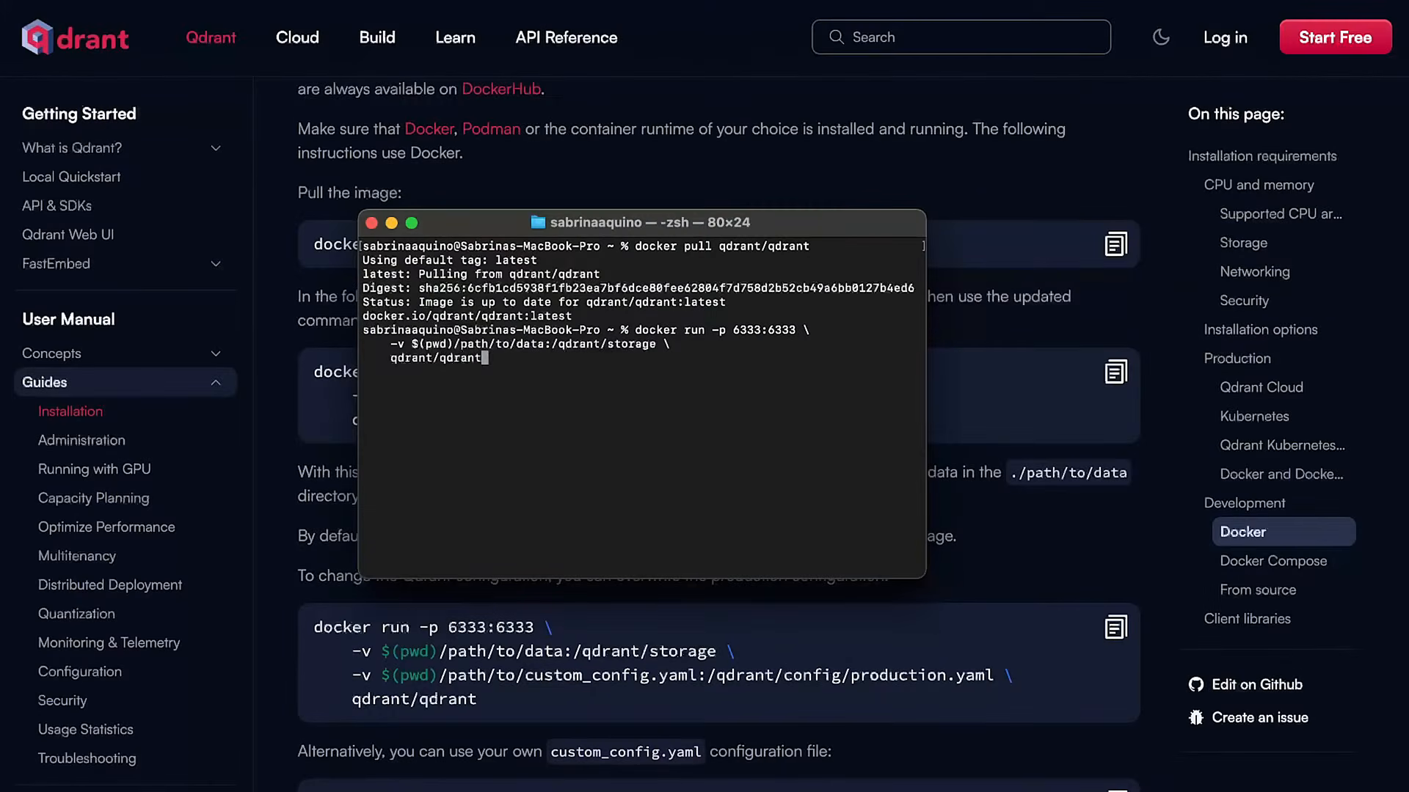
key(Return)
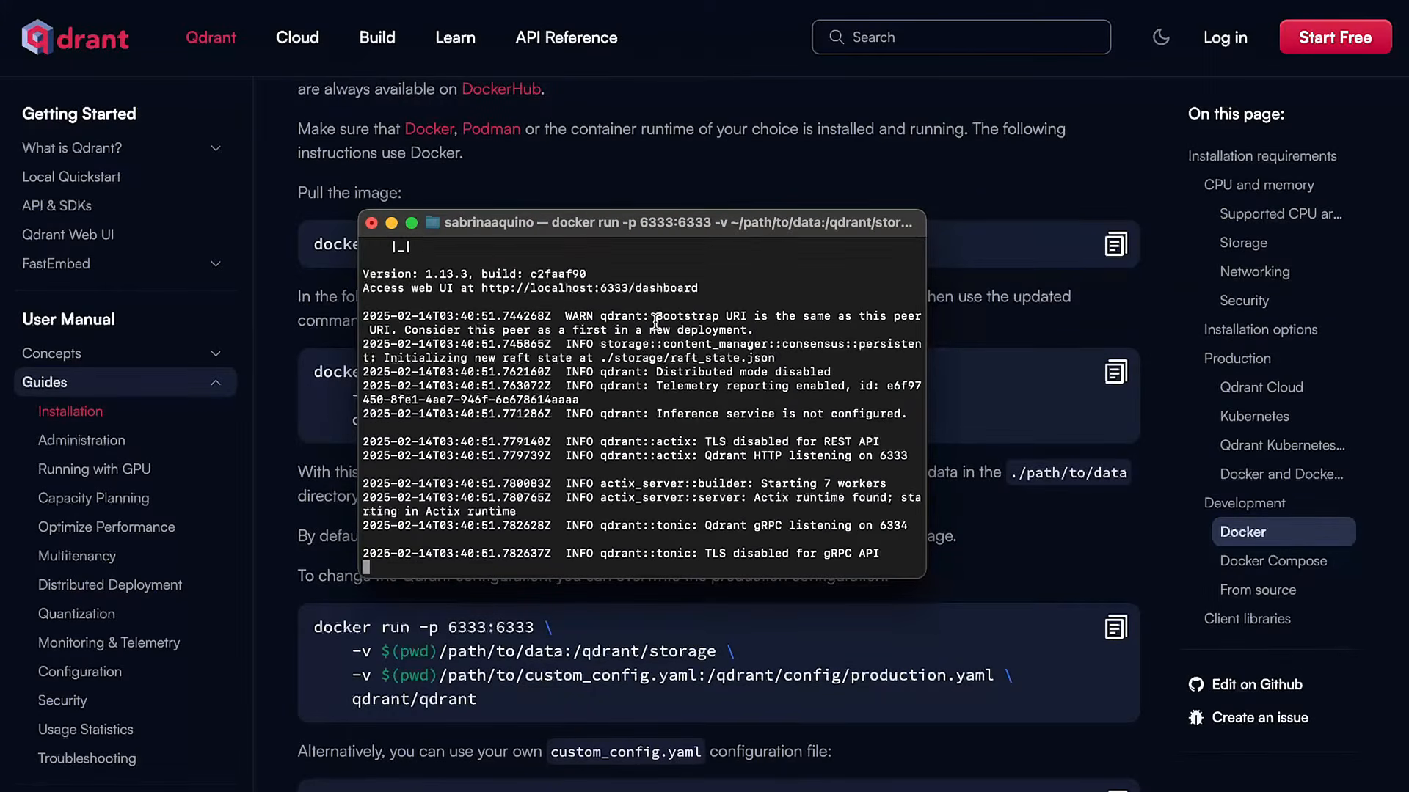
scroll(655, 322, up, 5)
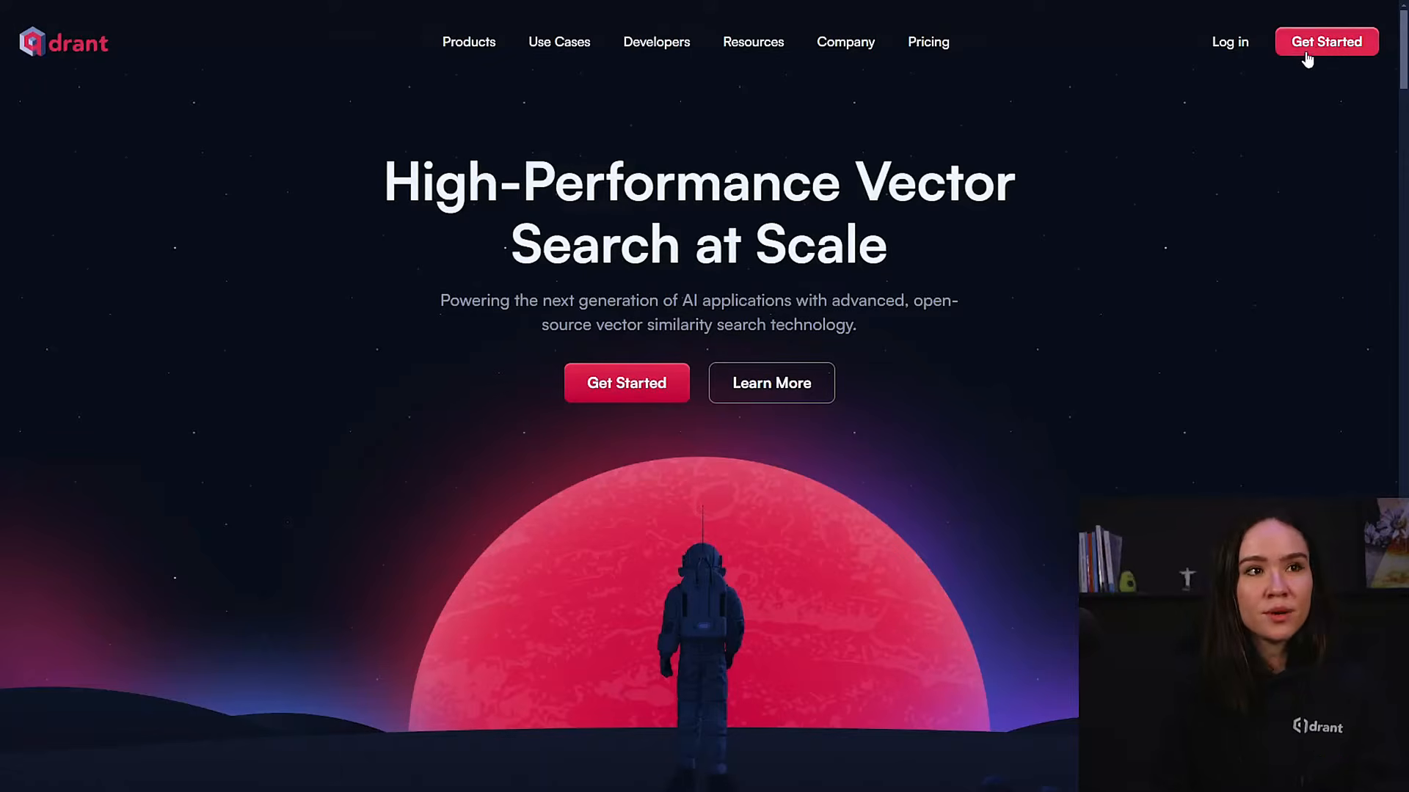
Sign up for Qdrant Cloud with a Google account and create a free cluster named my-first-cluster.
click(1317, 56)
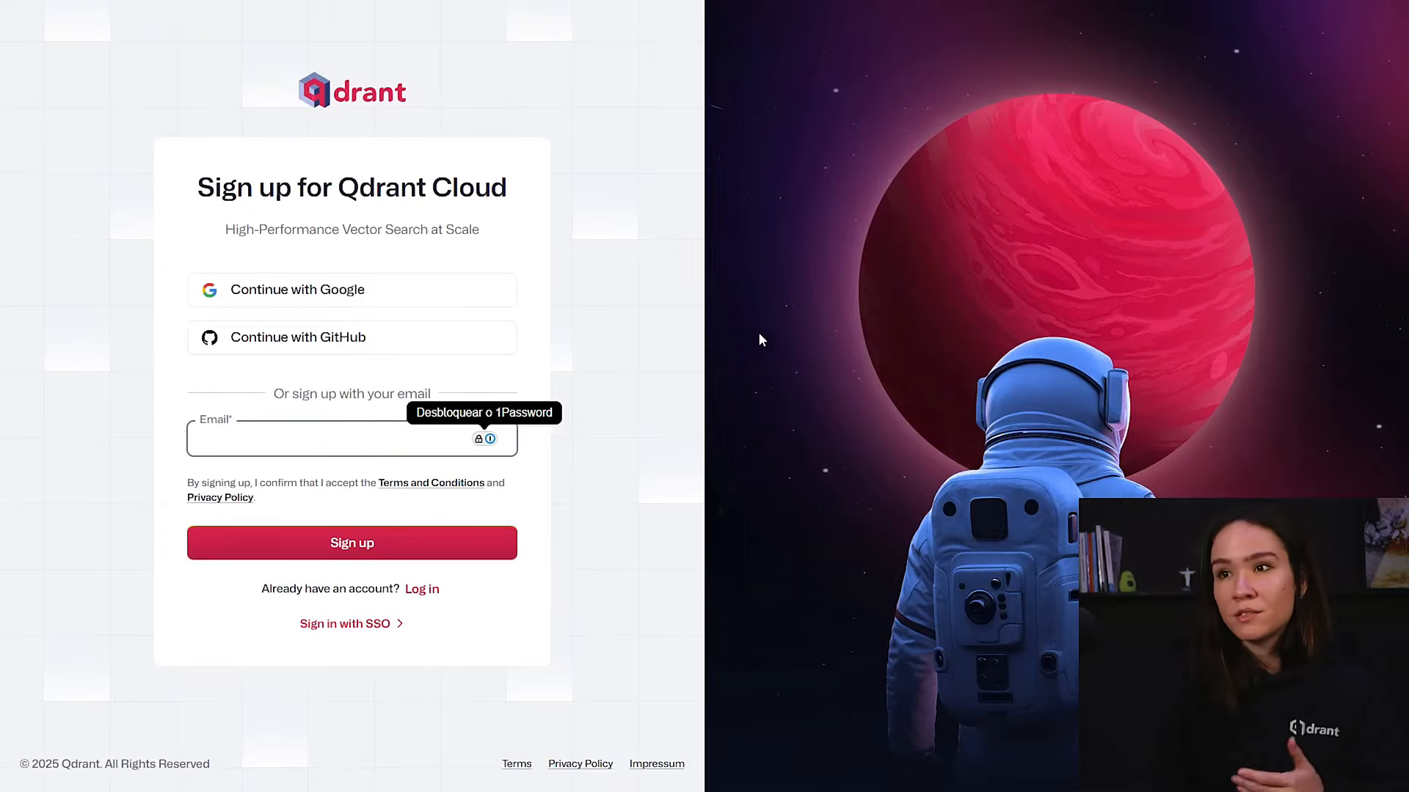
click(372, 292)
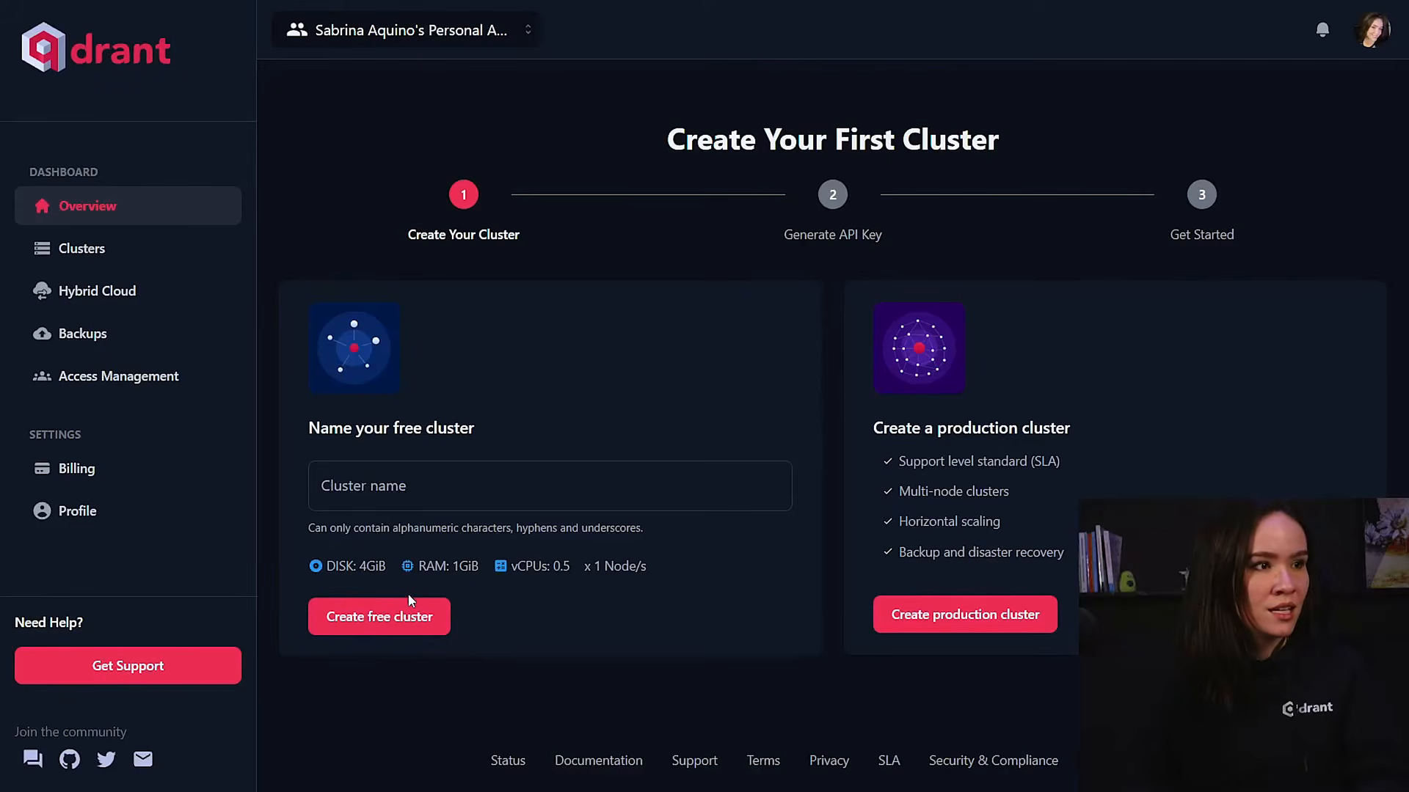
click(455, 487)
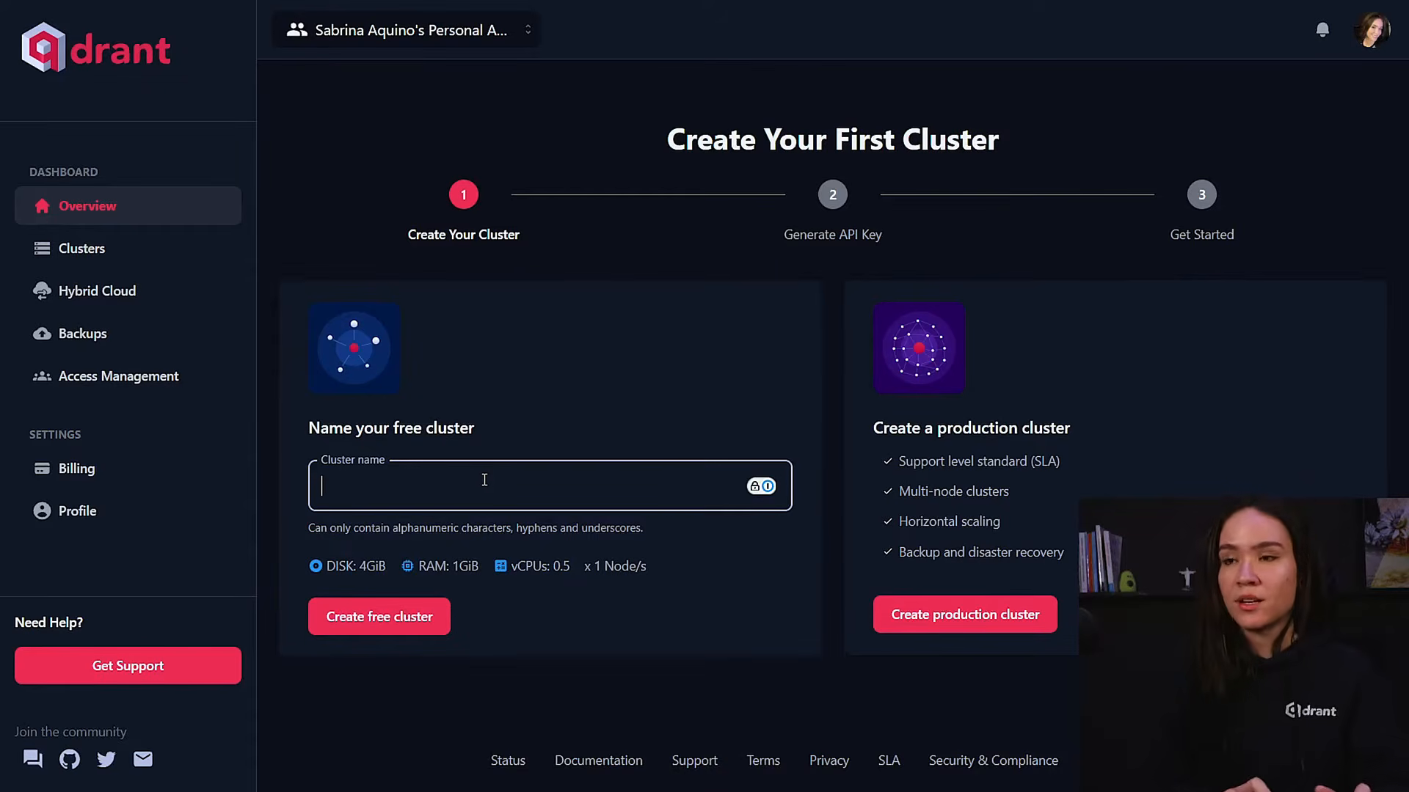
text(my)
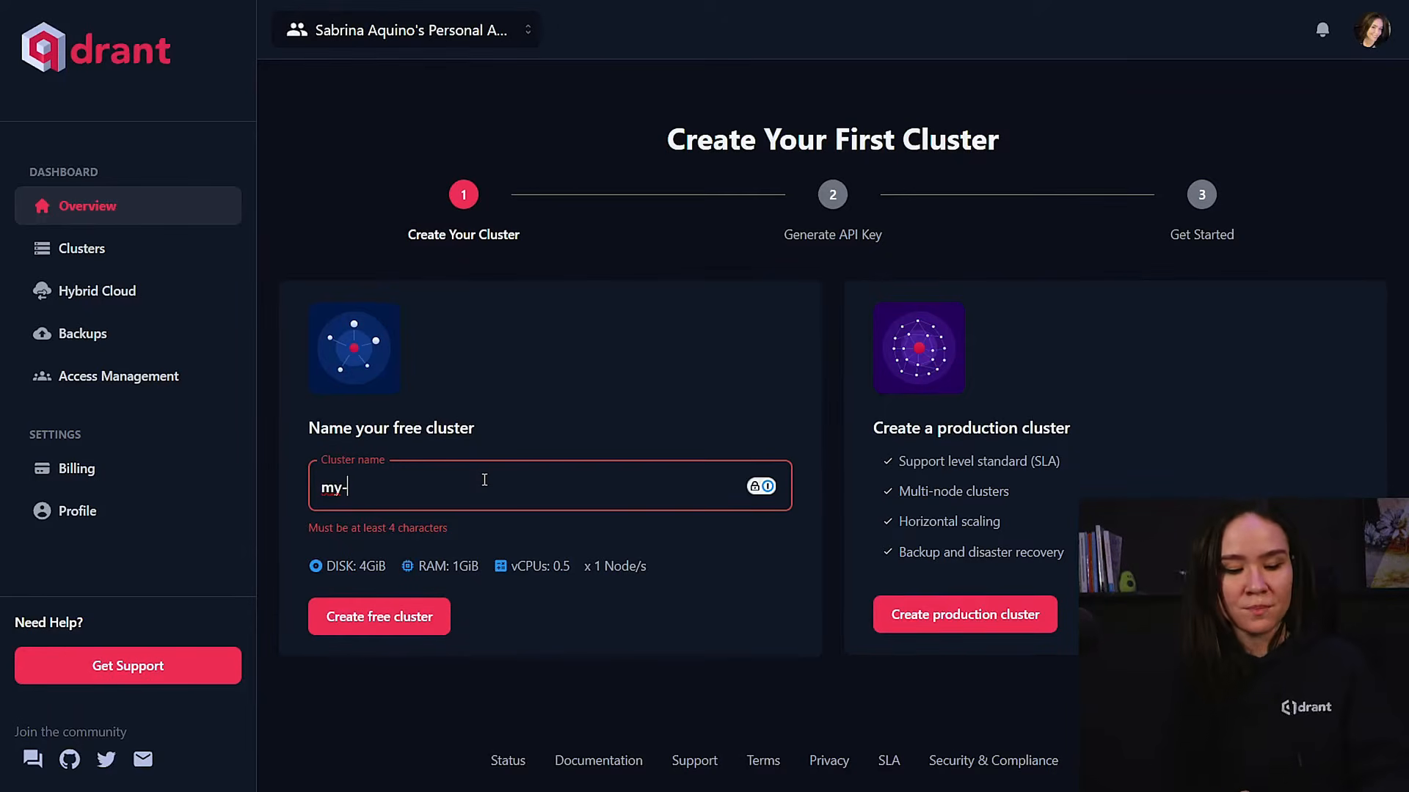
text(-first-cluster)
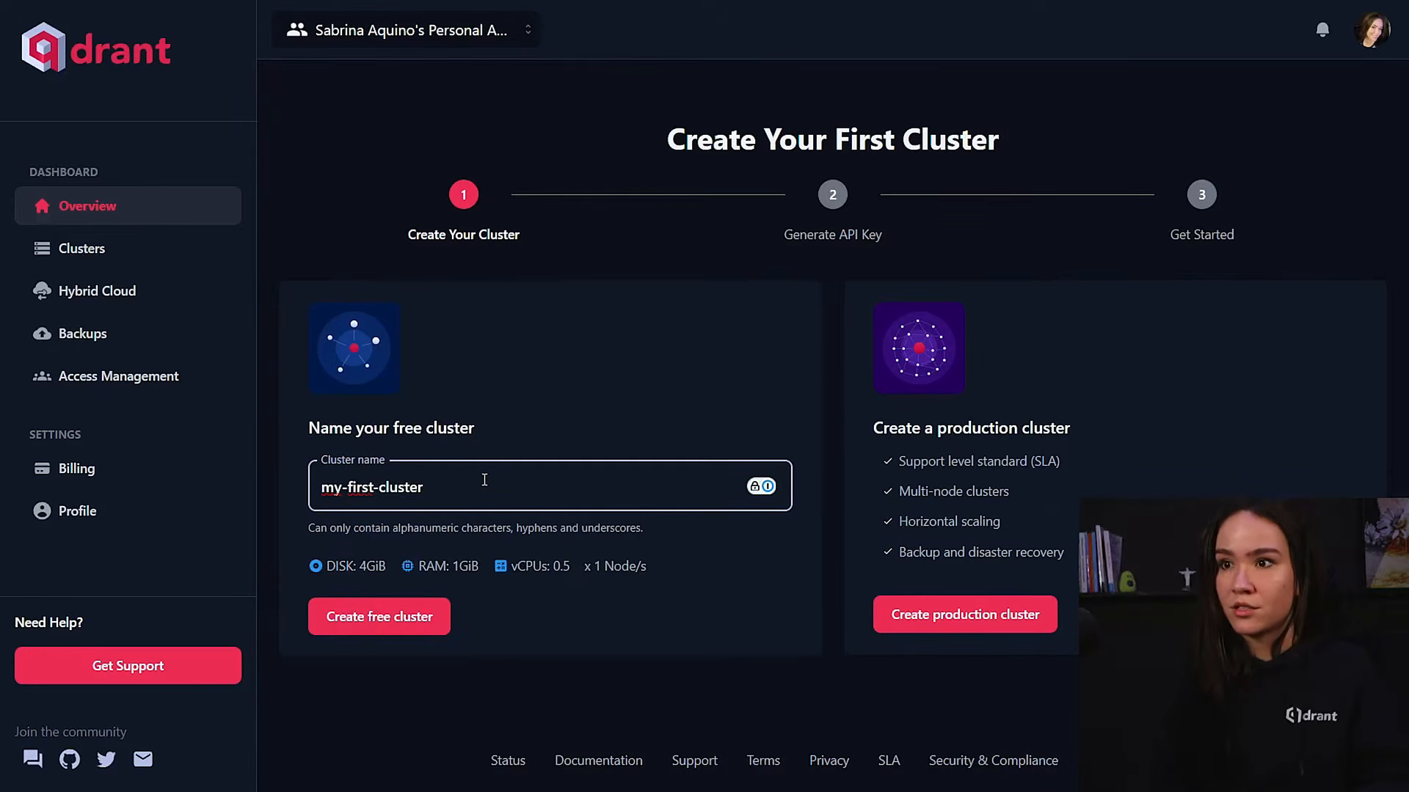
click(376, 628)
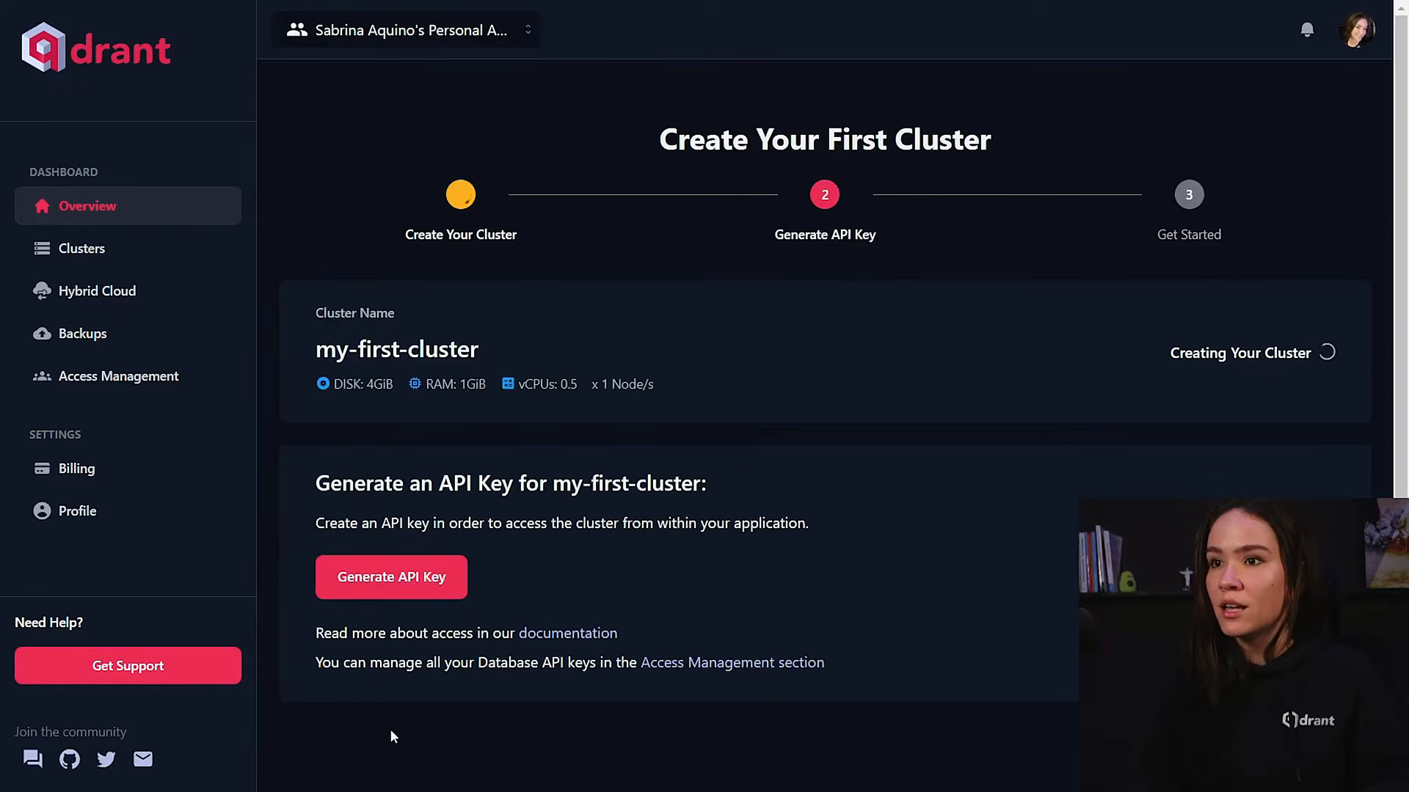
Generate an API key for my-first-cluster and copy it to the clipboard.
click(407, 577)
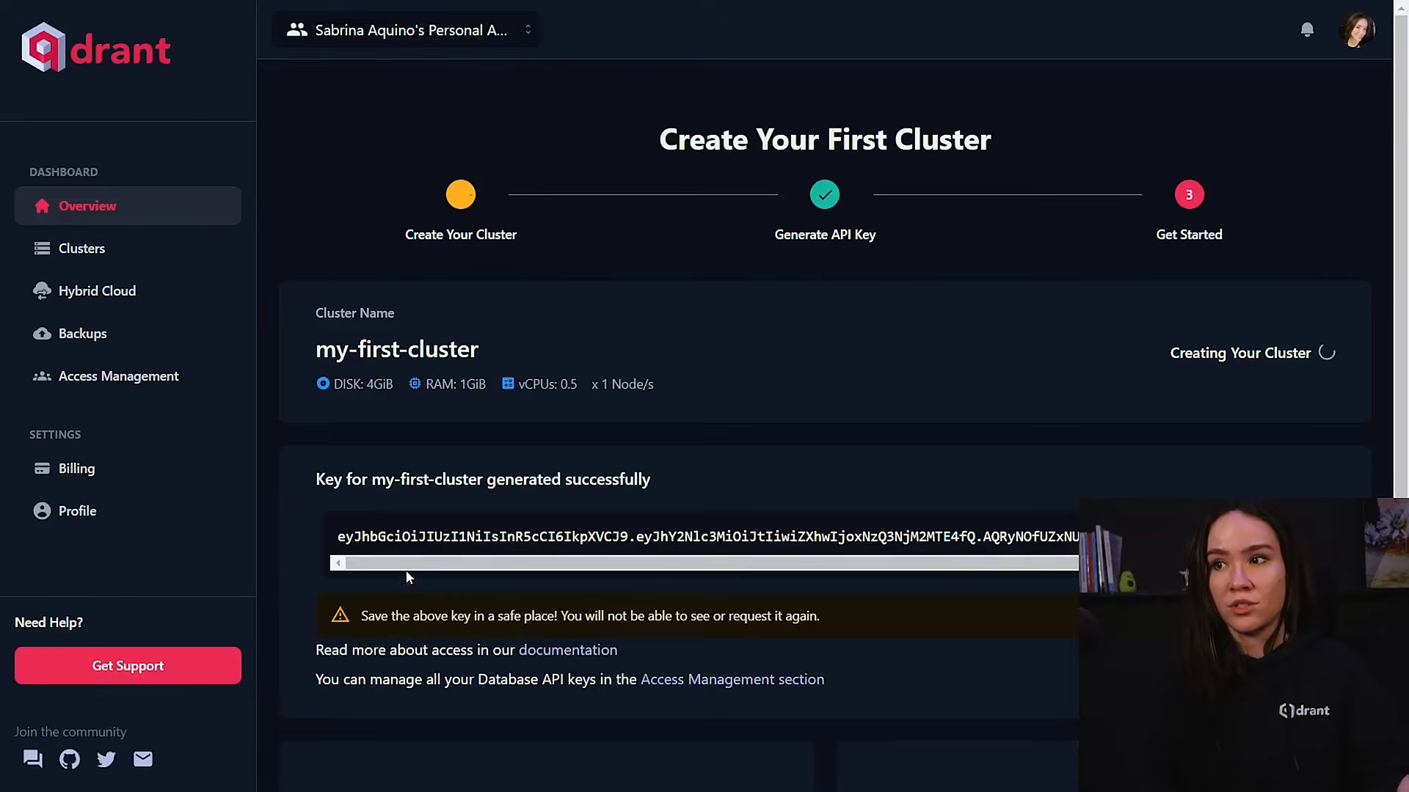
scroll(445, 573, down, 1)
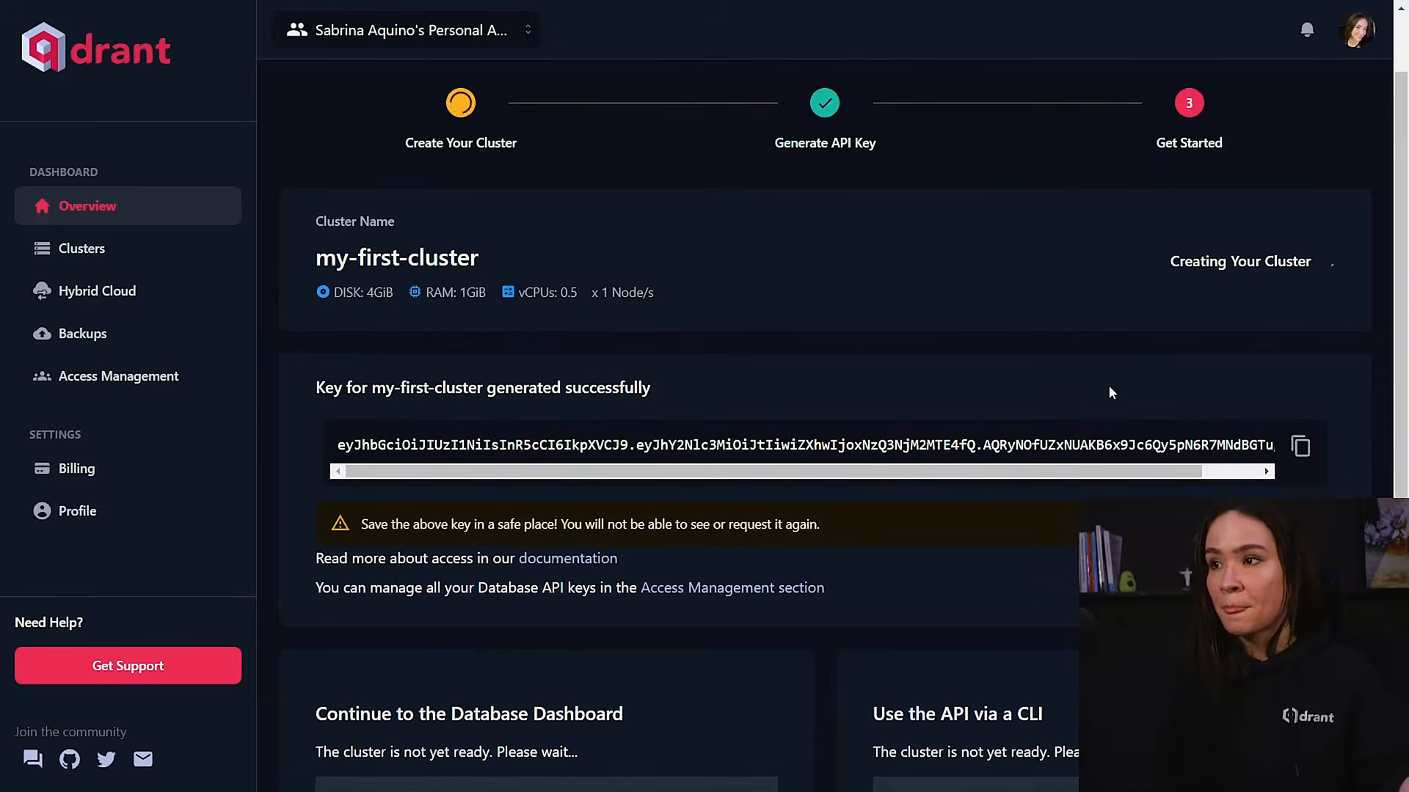
click(1300, 442)
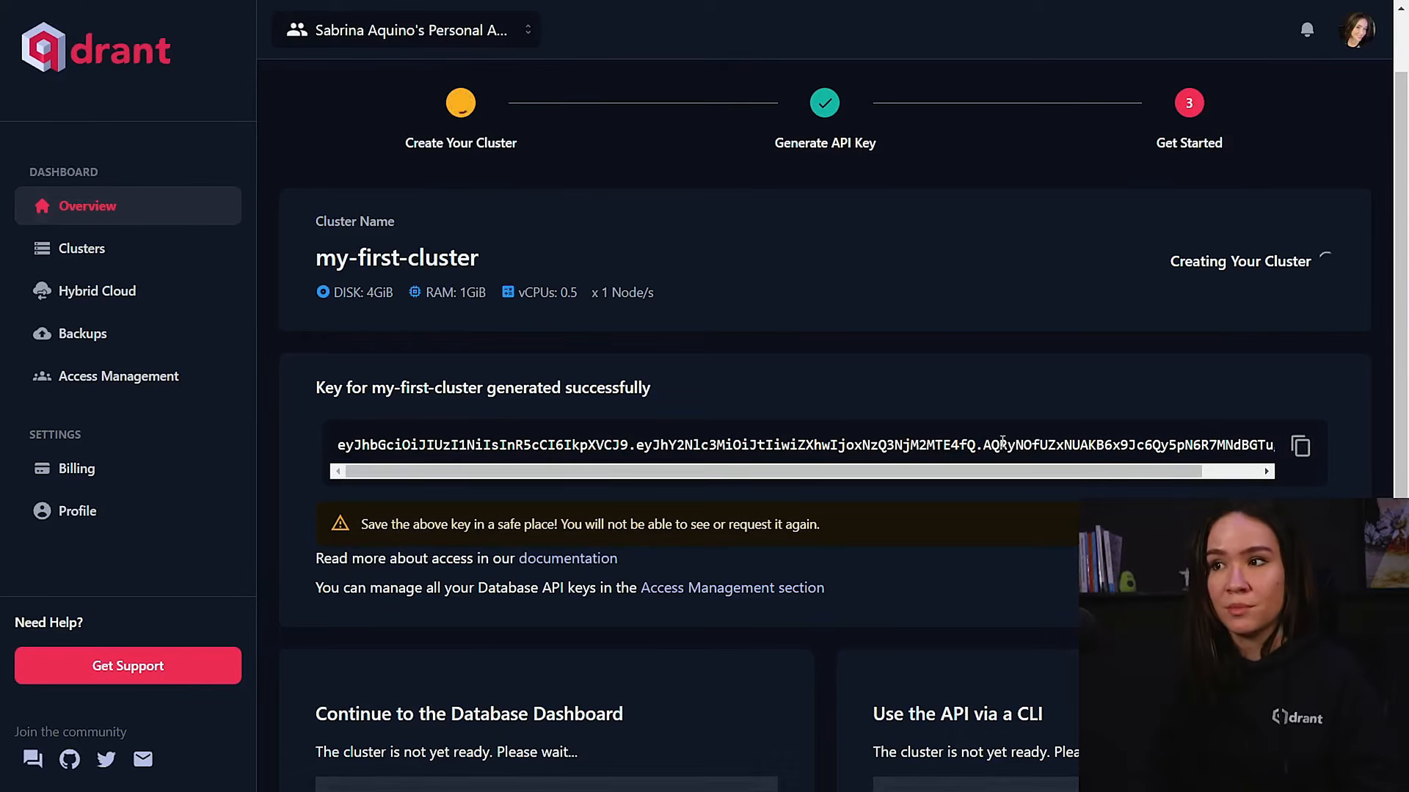
drag(1000, 447, 735, 447)
click(560, 444)
scroll(560, 440, down, 2)
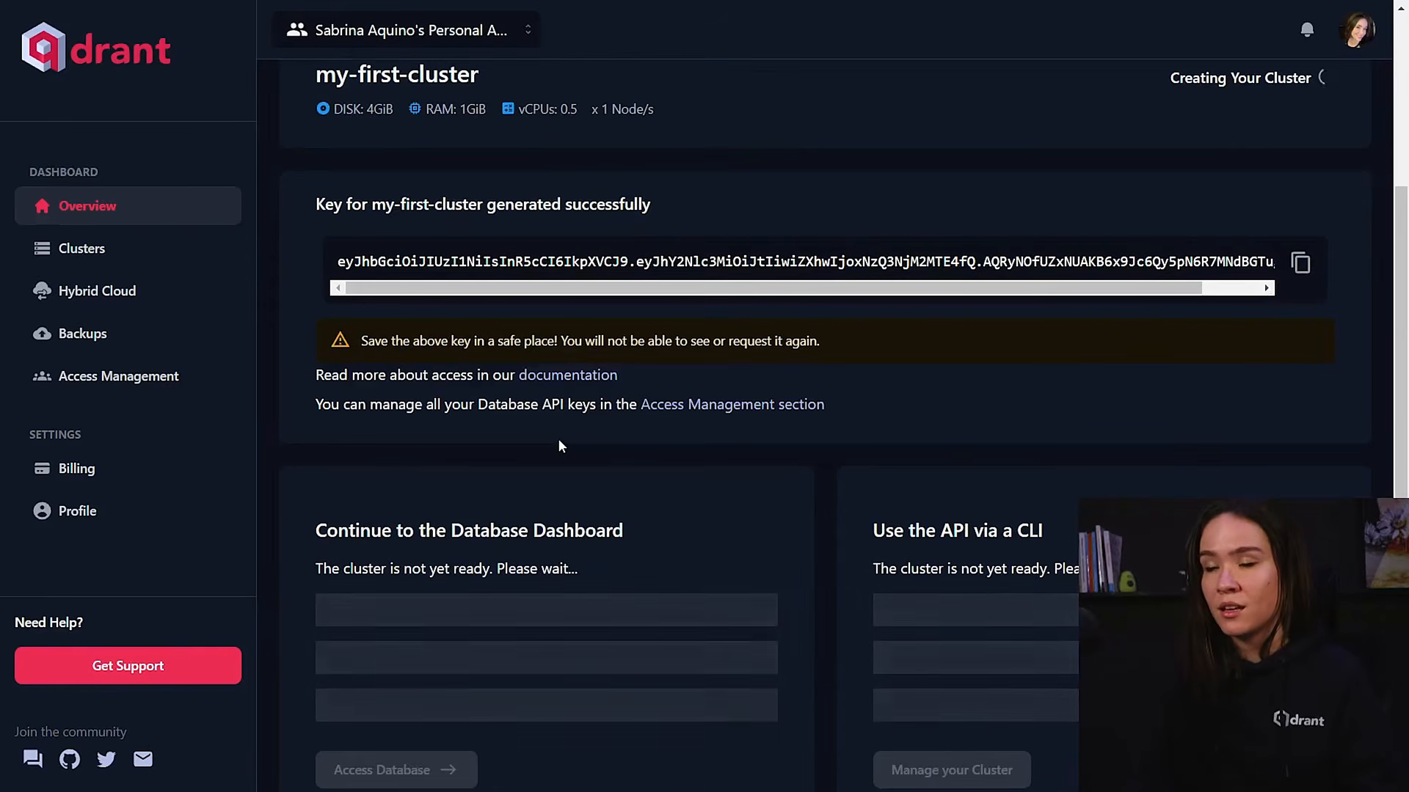
scroll(560, 441, up, 2)
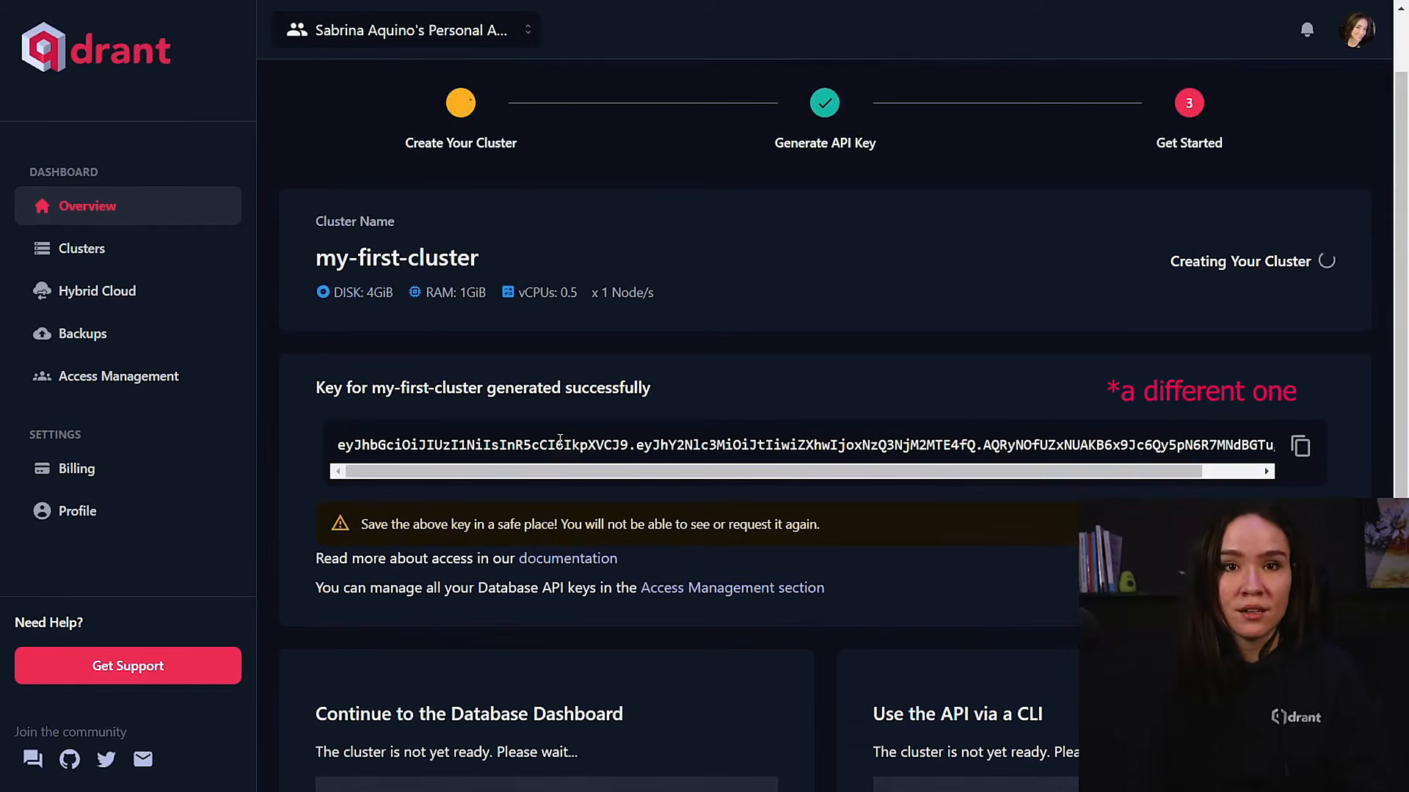
scroll(632, 438, up, 1)
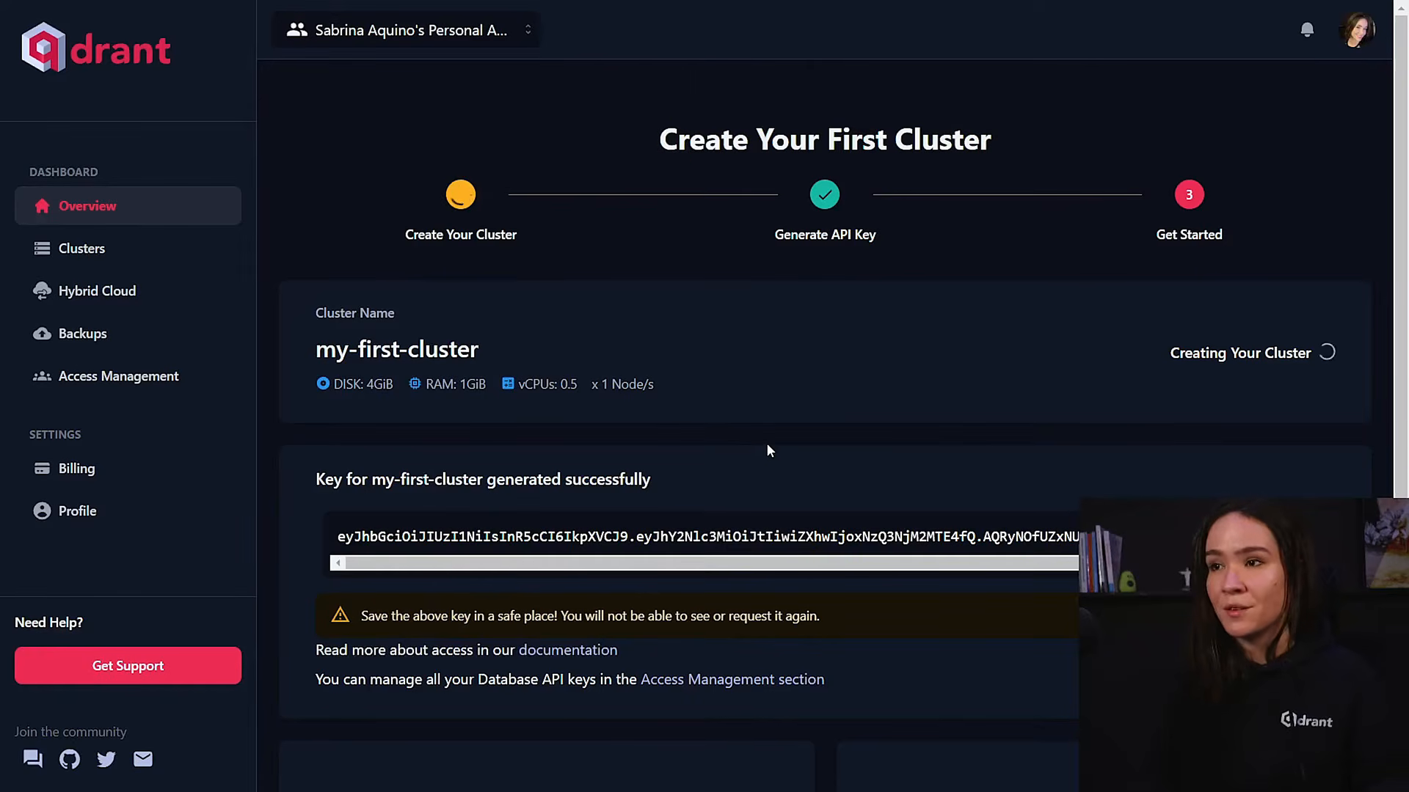
scroll(768, 447, down, 1)
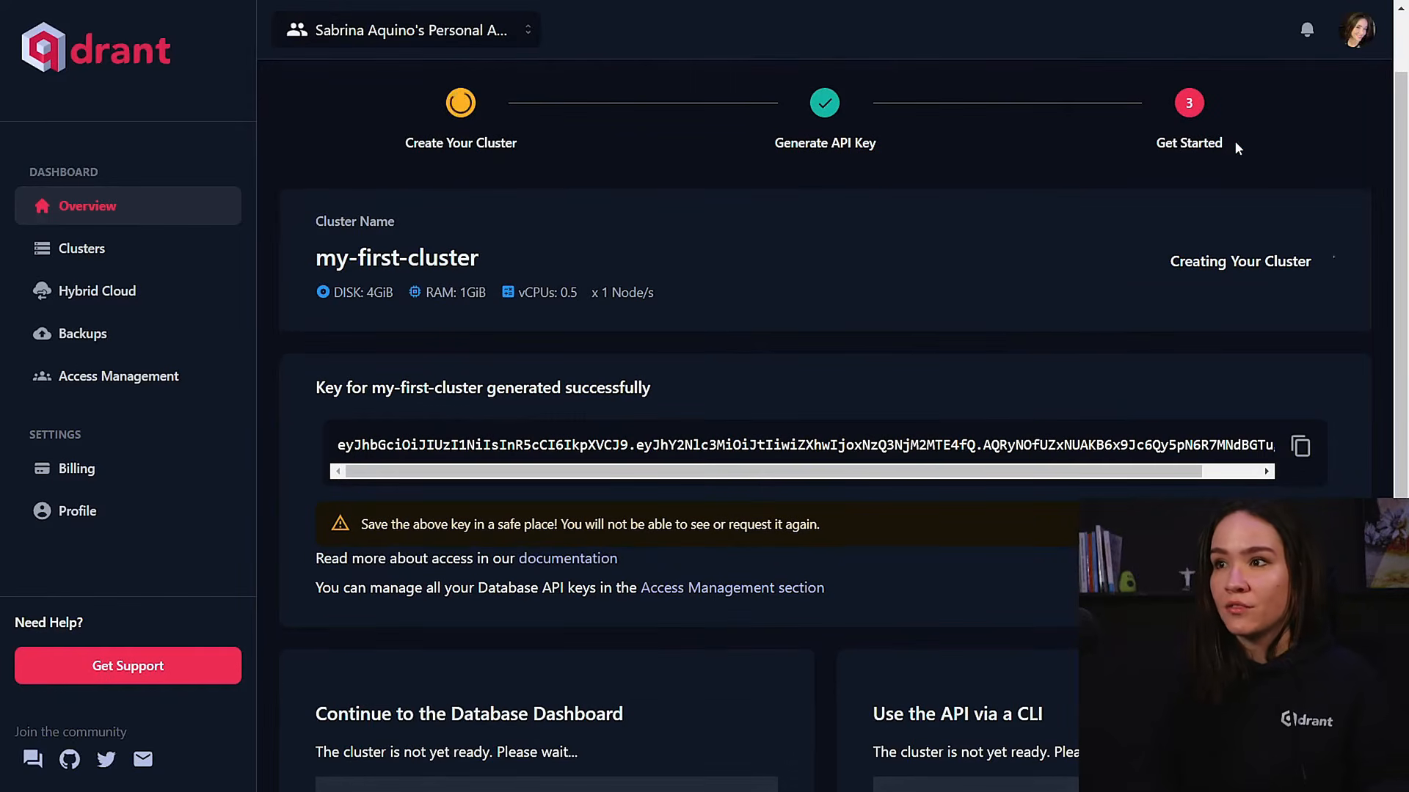
Open the cluster details of my-first-cluster and review its status, endpoint and node resource usage.
click(97, 253)
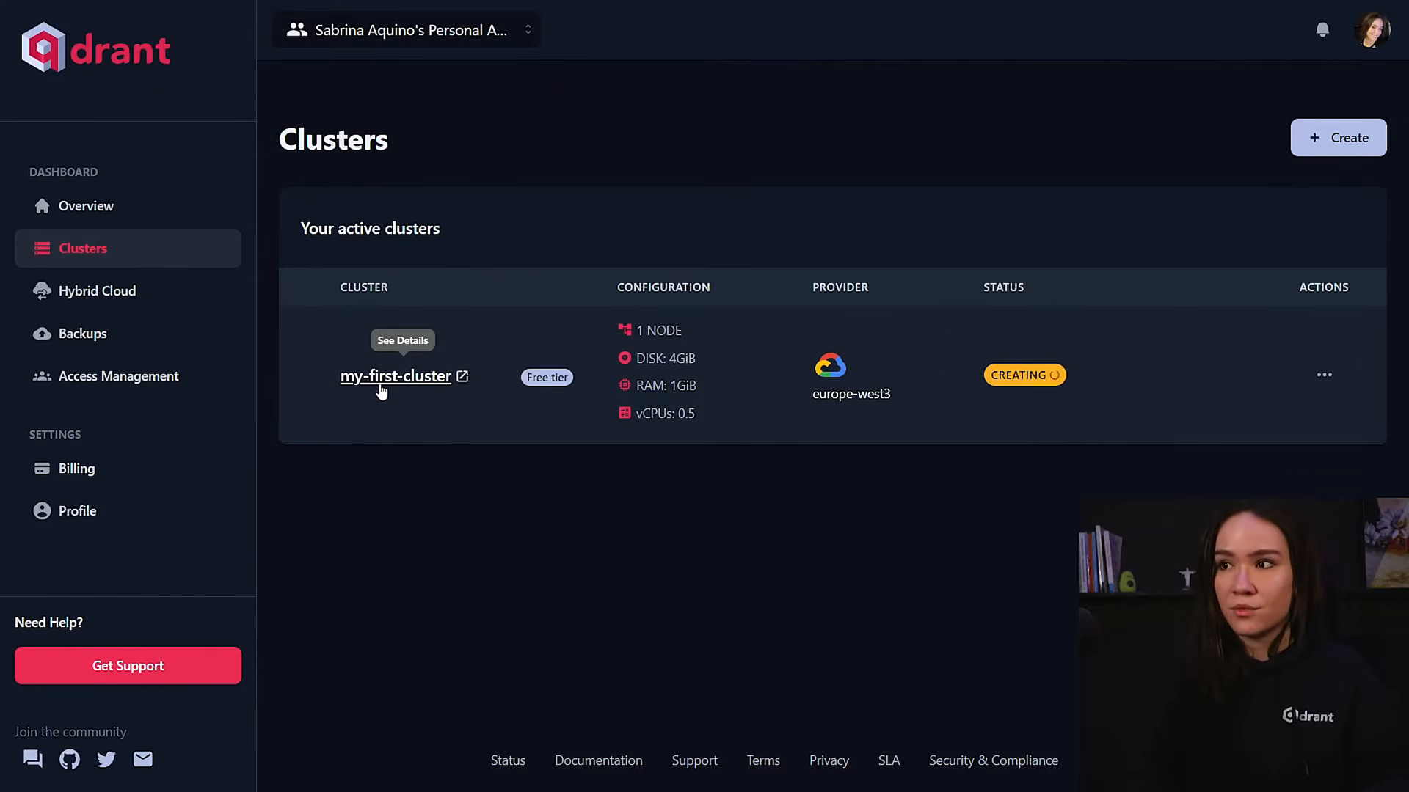
click(381, 377)
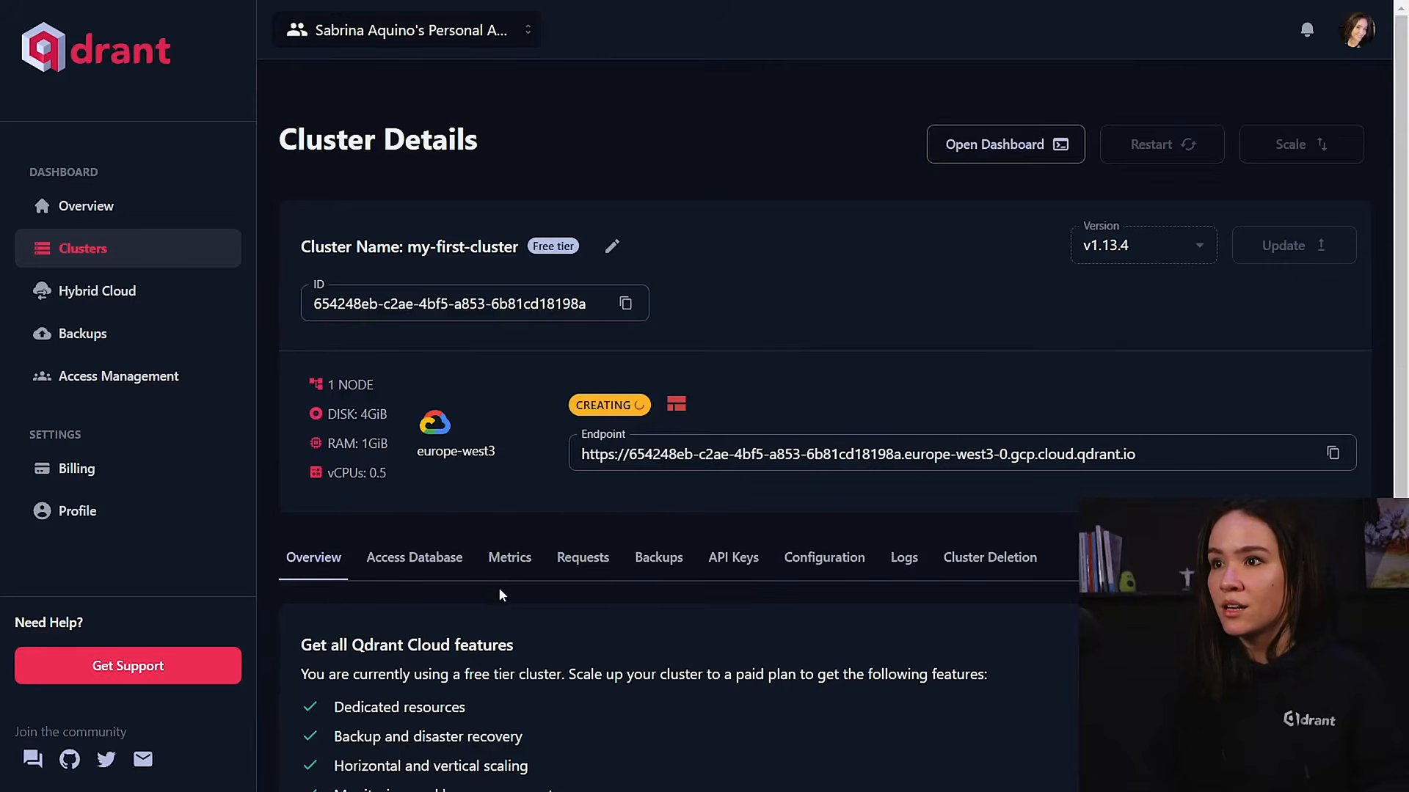
scroll(499, 594, down, 6)
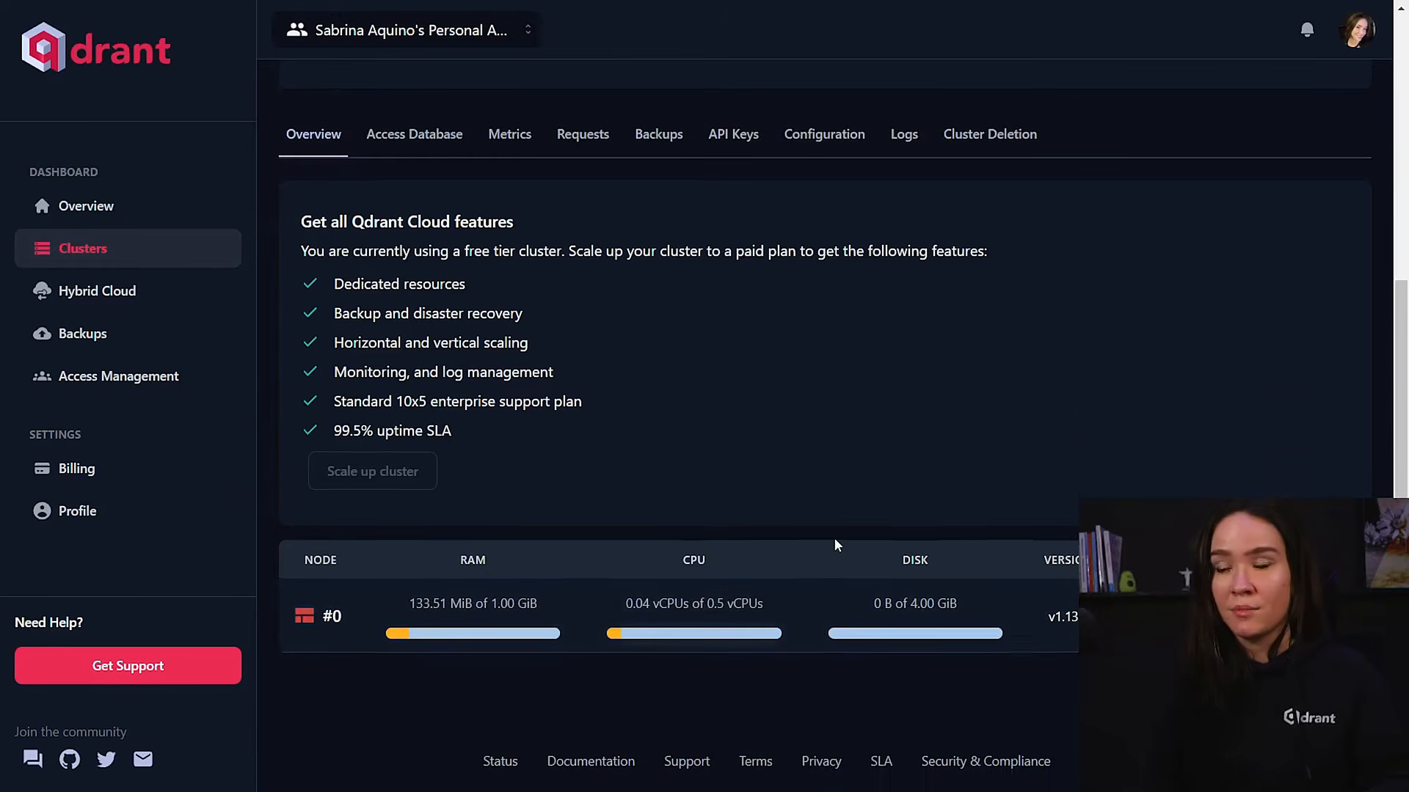
scroll(834, 539, up, 5)
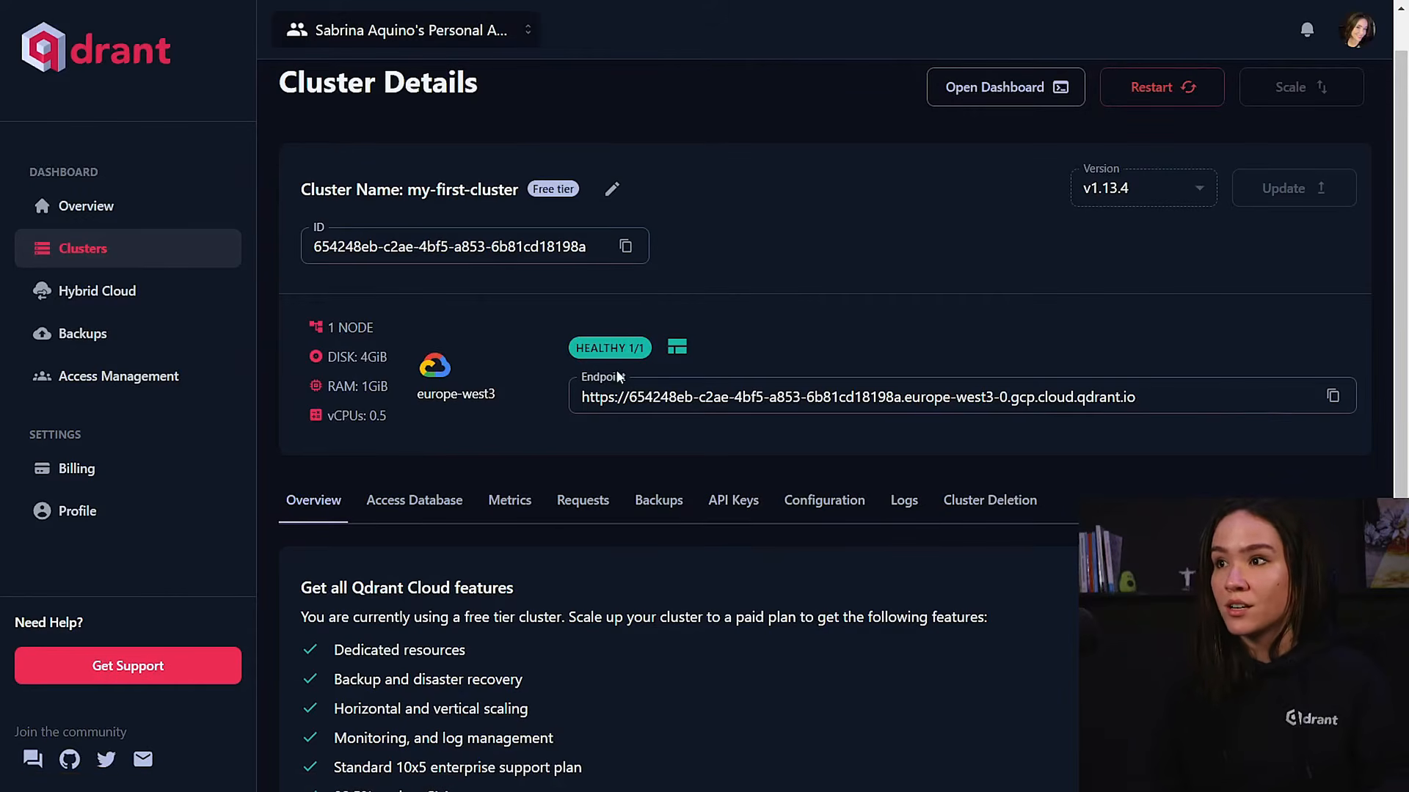
scroll(661, 427, up, 1)
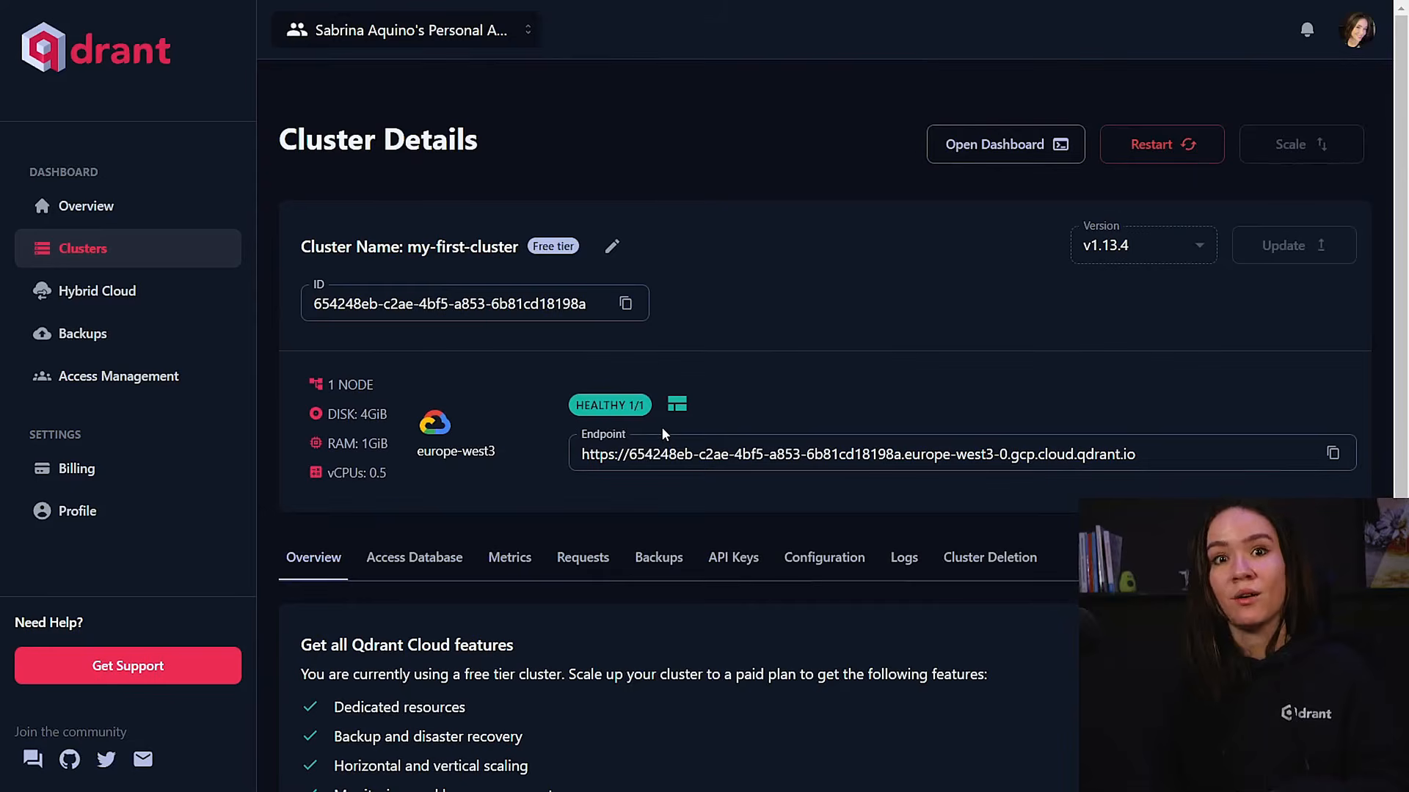
Open the dashboard of my-first-cluster and unlock it by pasting and applying the copied API key.
click(1047, 146)
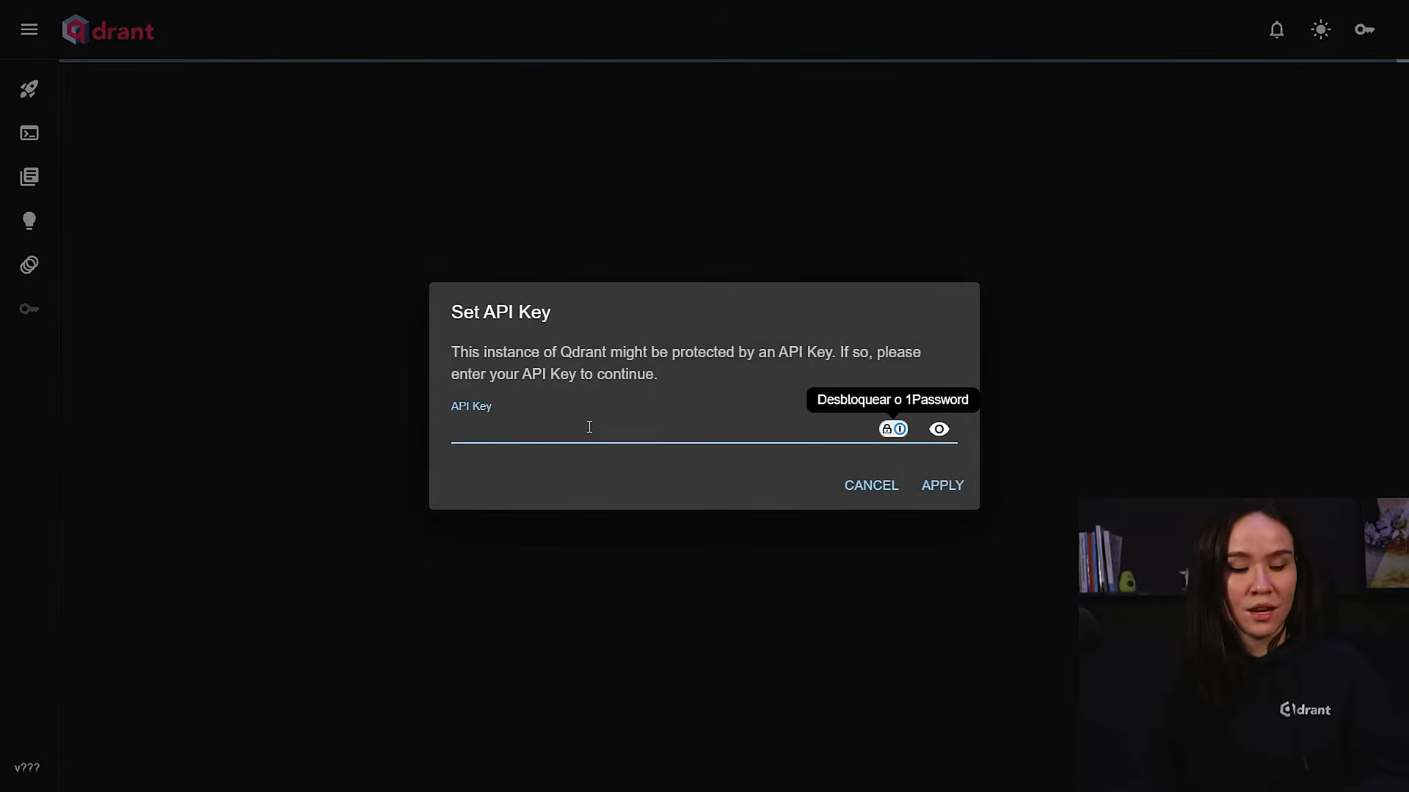
key(ctrl+v)
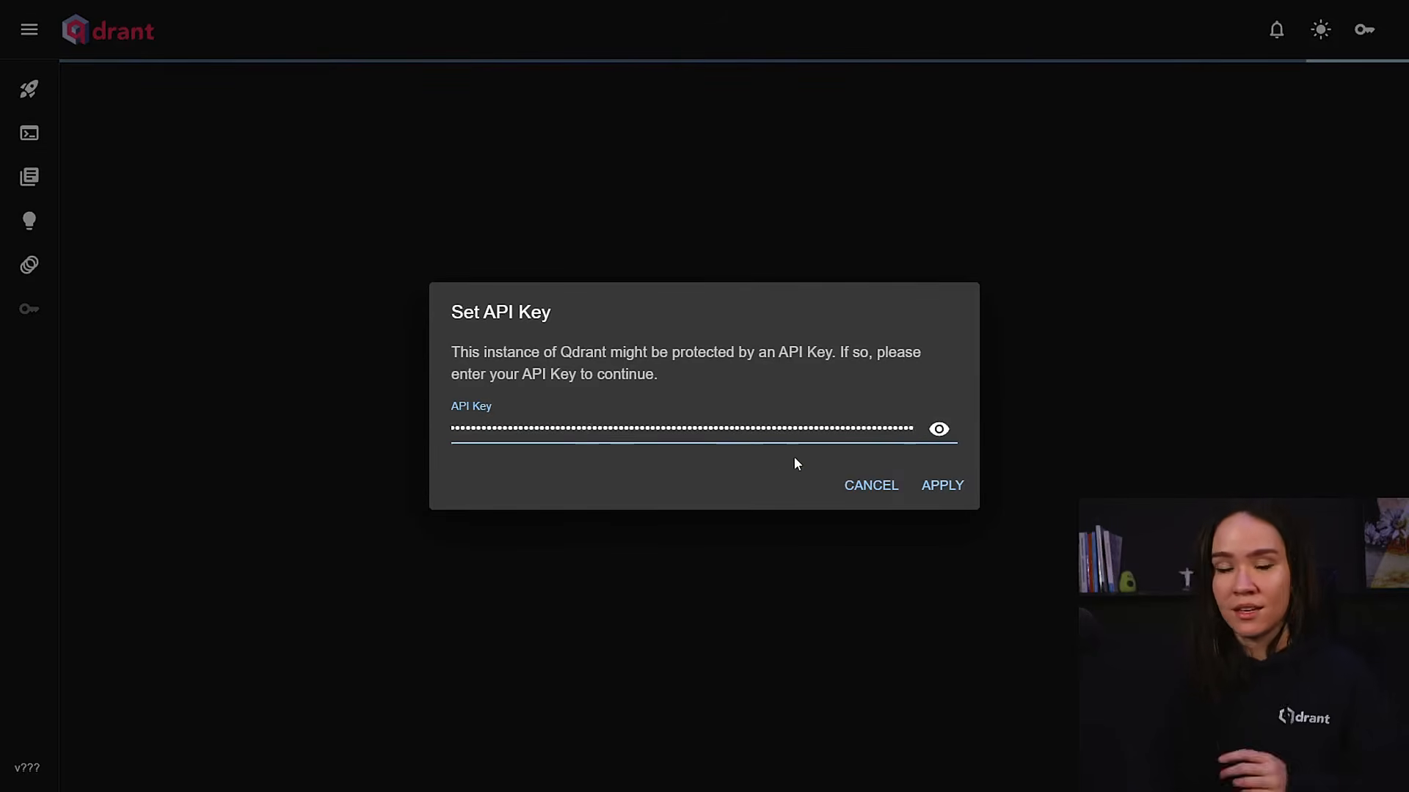
click(948, 491)
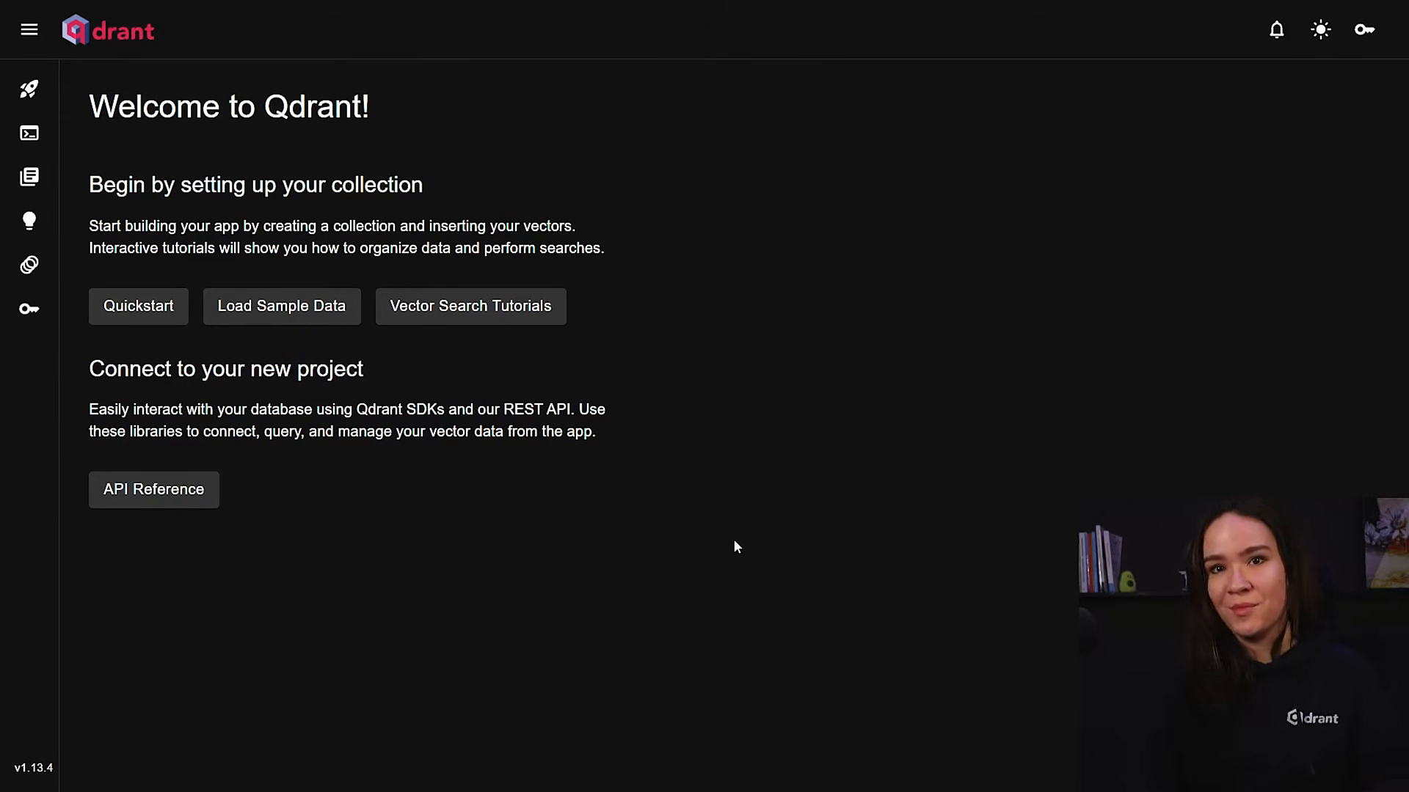
Look through the dashboard's Console, Collections and Interactive Tutorials pages.
click(27, 146)
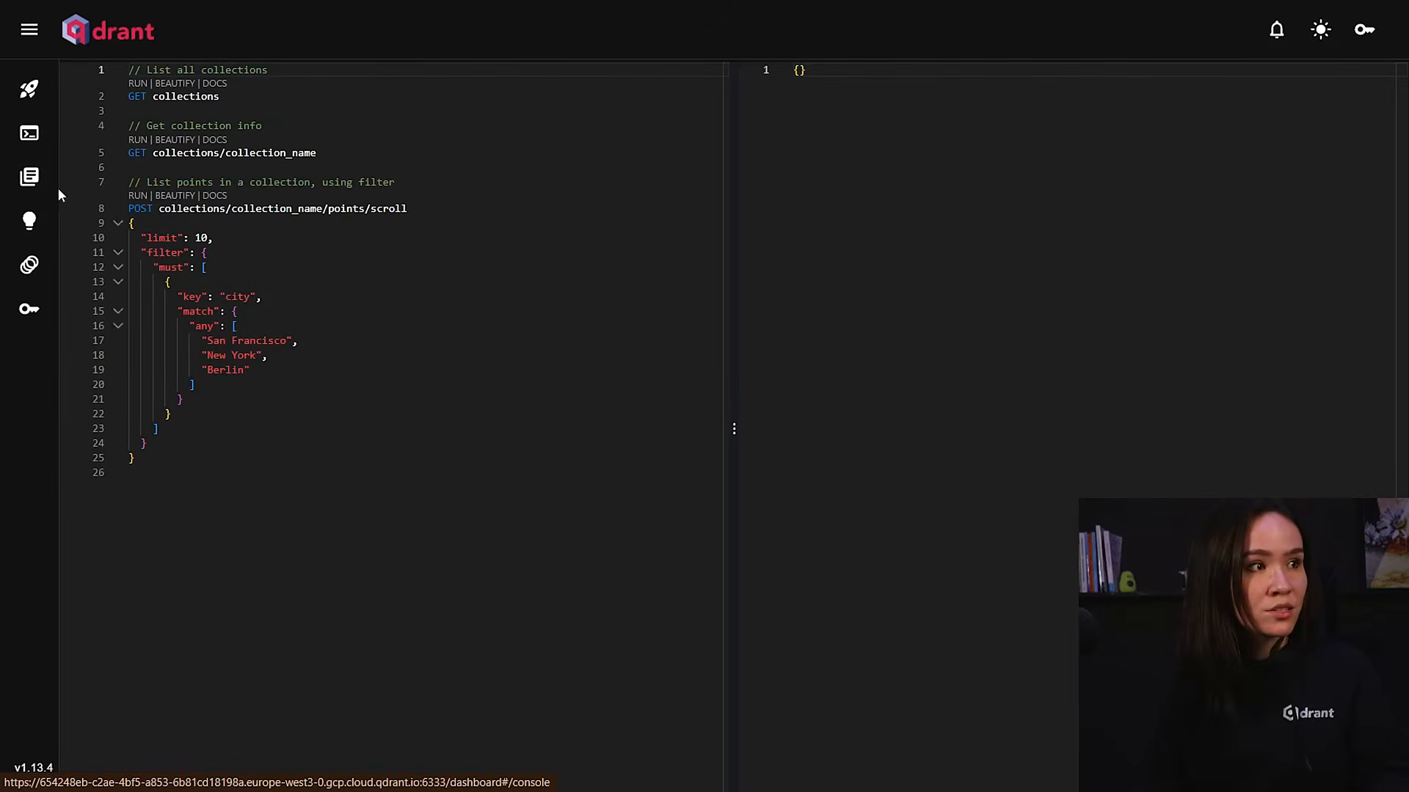
click(30, 179)
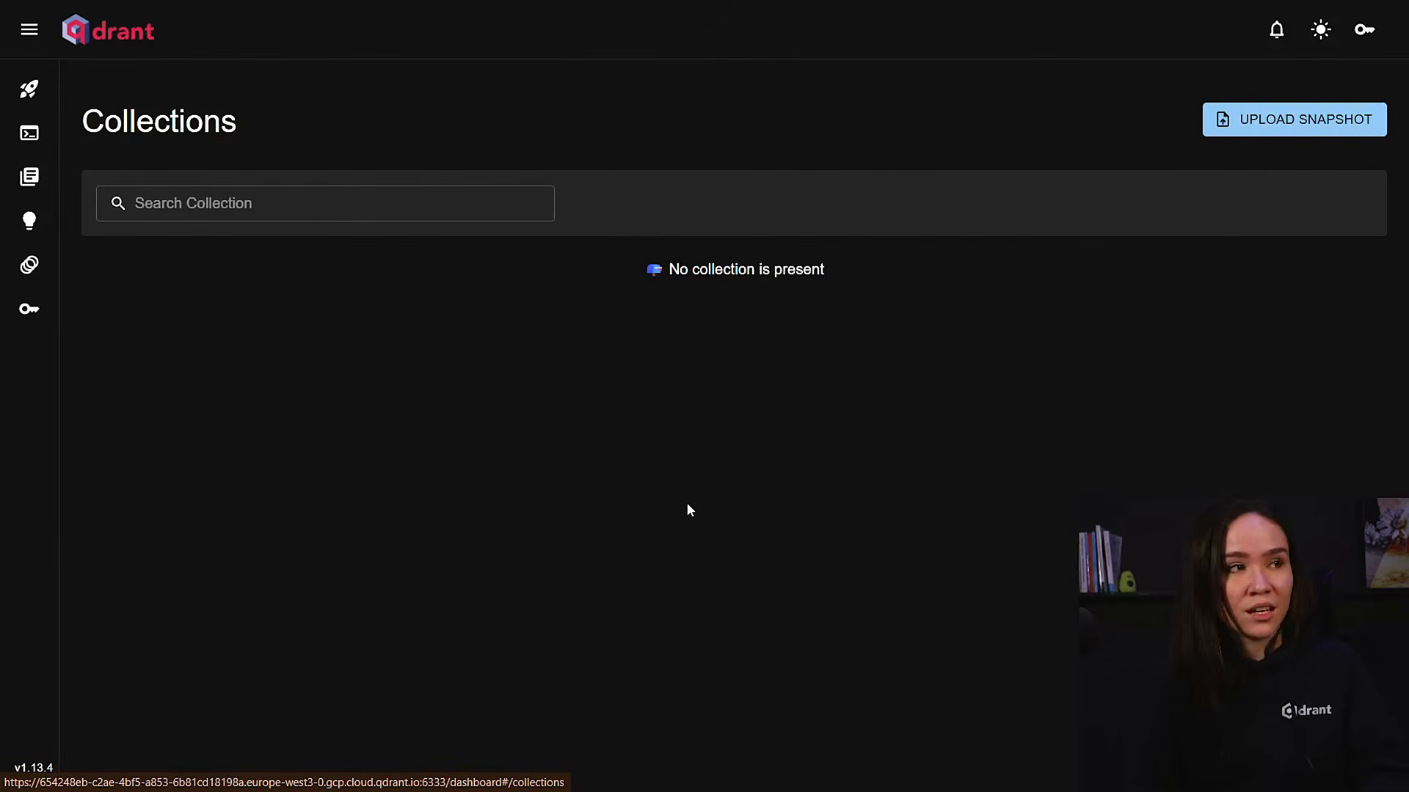
click(31, 223)
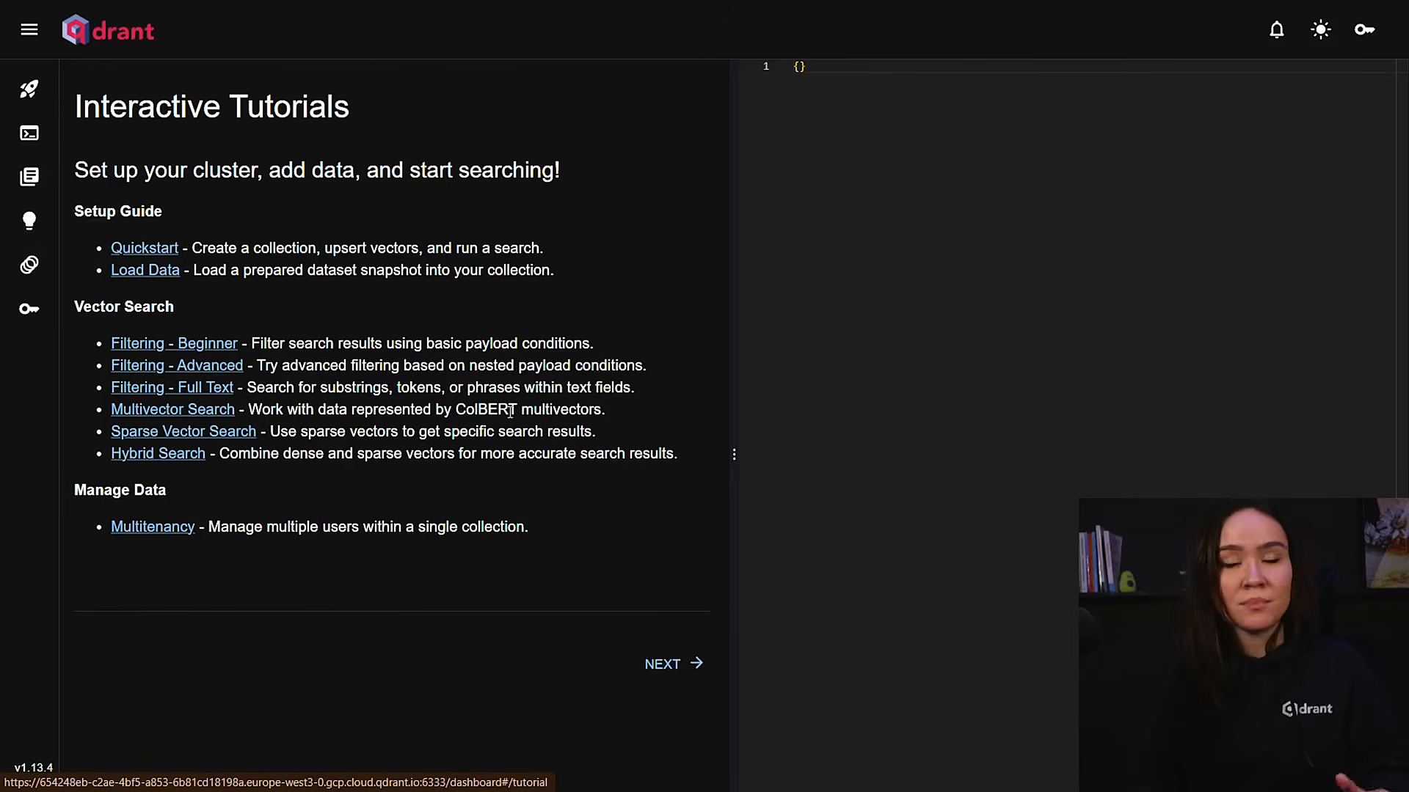
Open the Hybrid Search tutorial and read its steps for creating the terraforming_plans collection and inserting data points.
click(167, 454)
scroll(403, 488, down, 1)
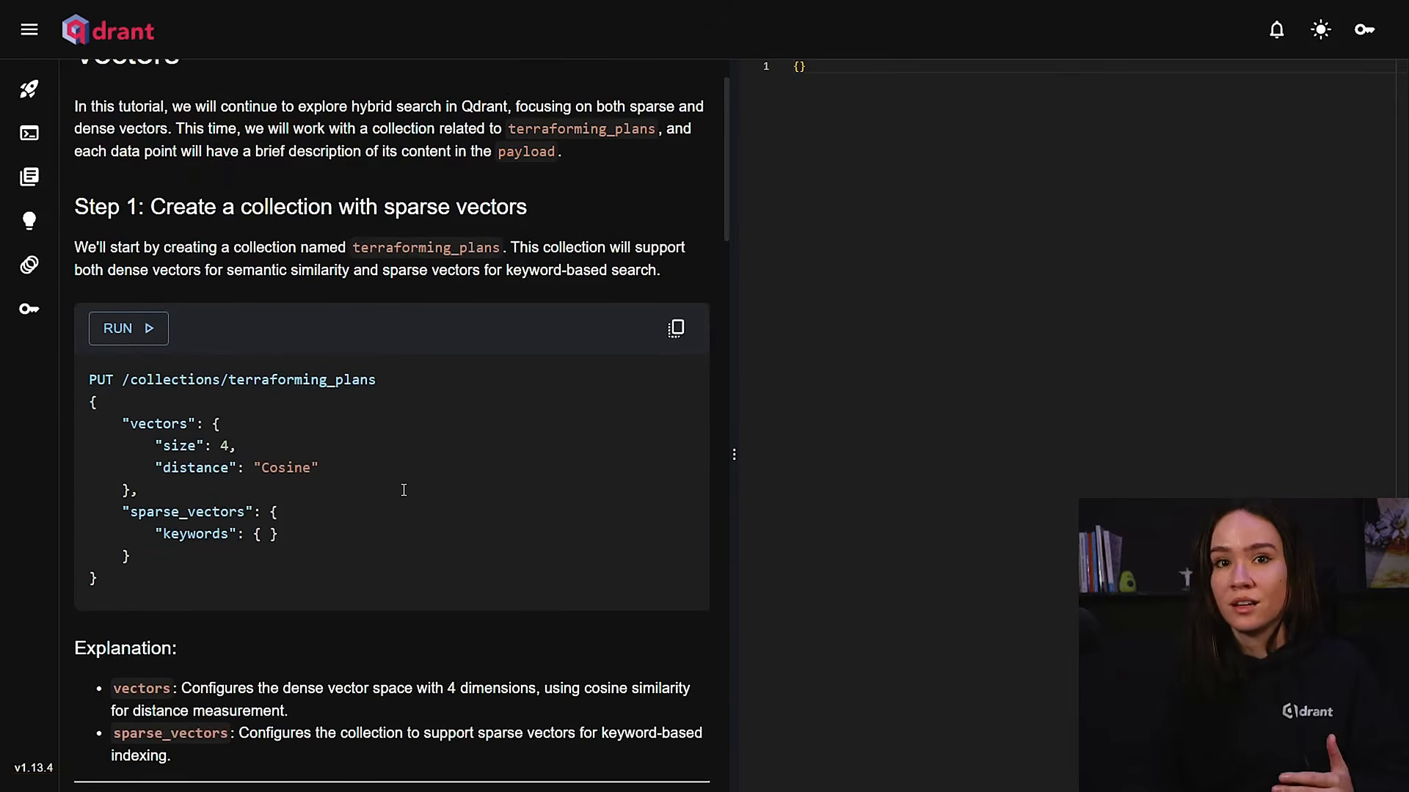
scroll(404, 490, down, 7)
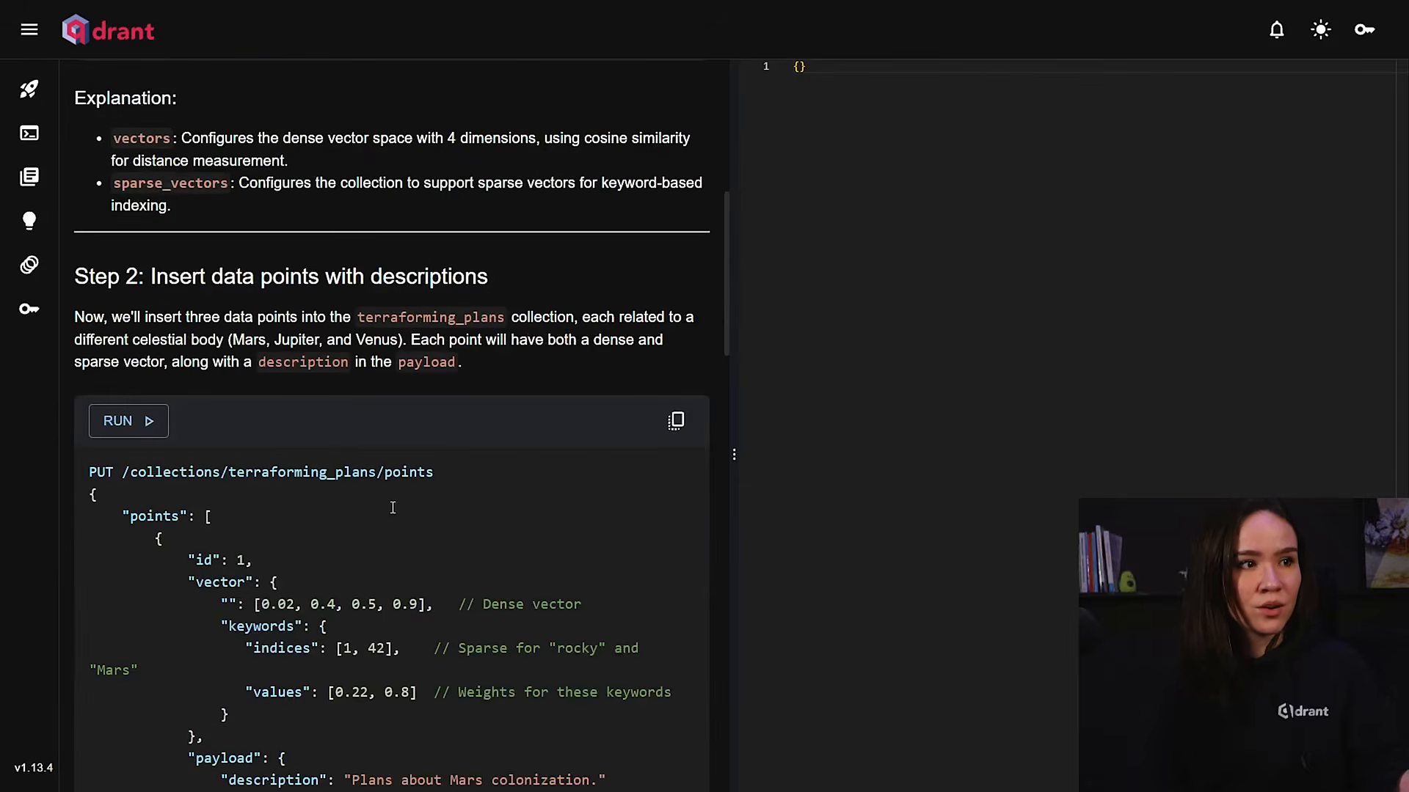
scroll(393, 508, down, 4)
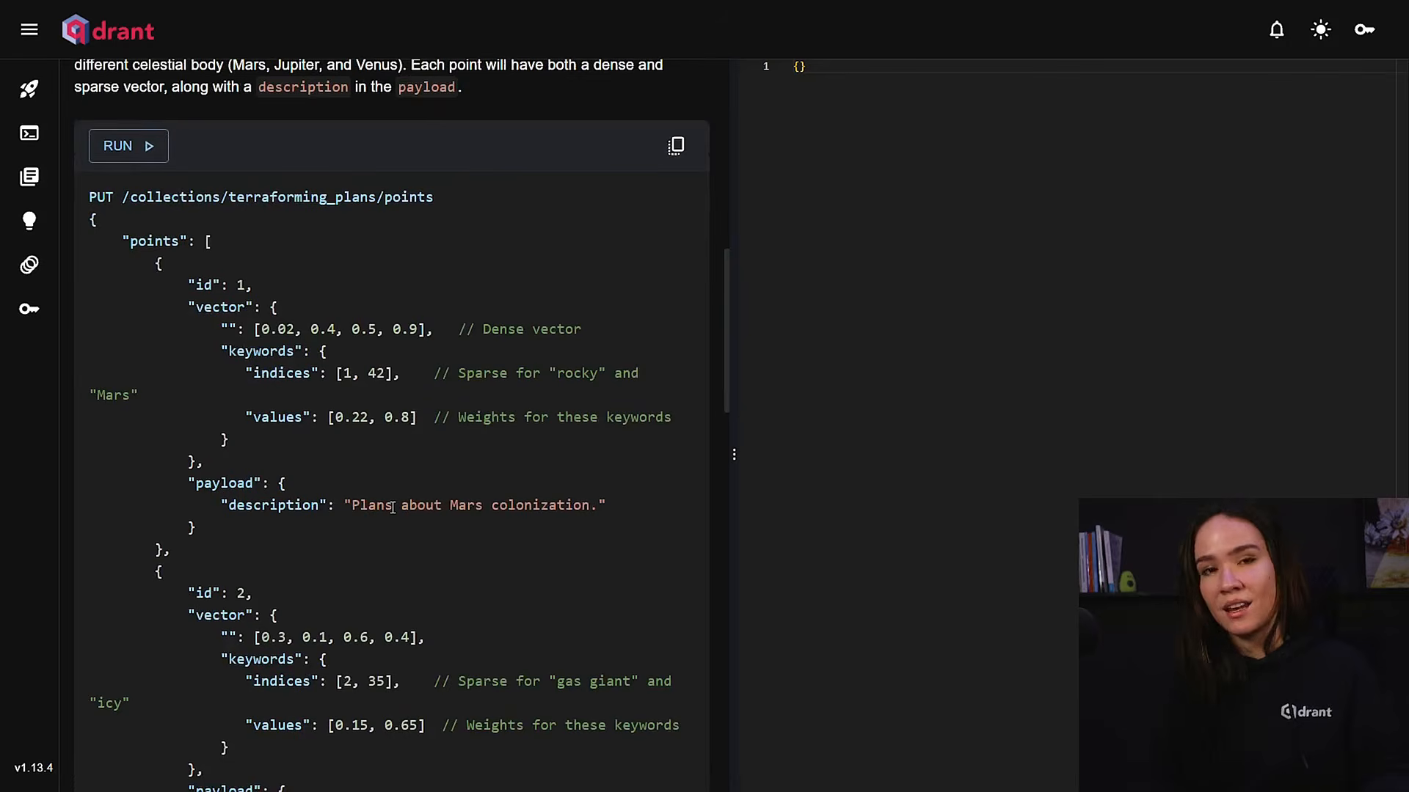
View the available sample datasets and the collections list, and return to the welcome page.
click(41, 275)
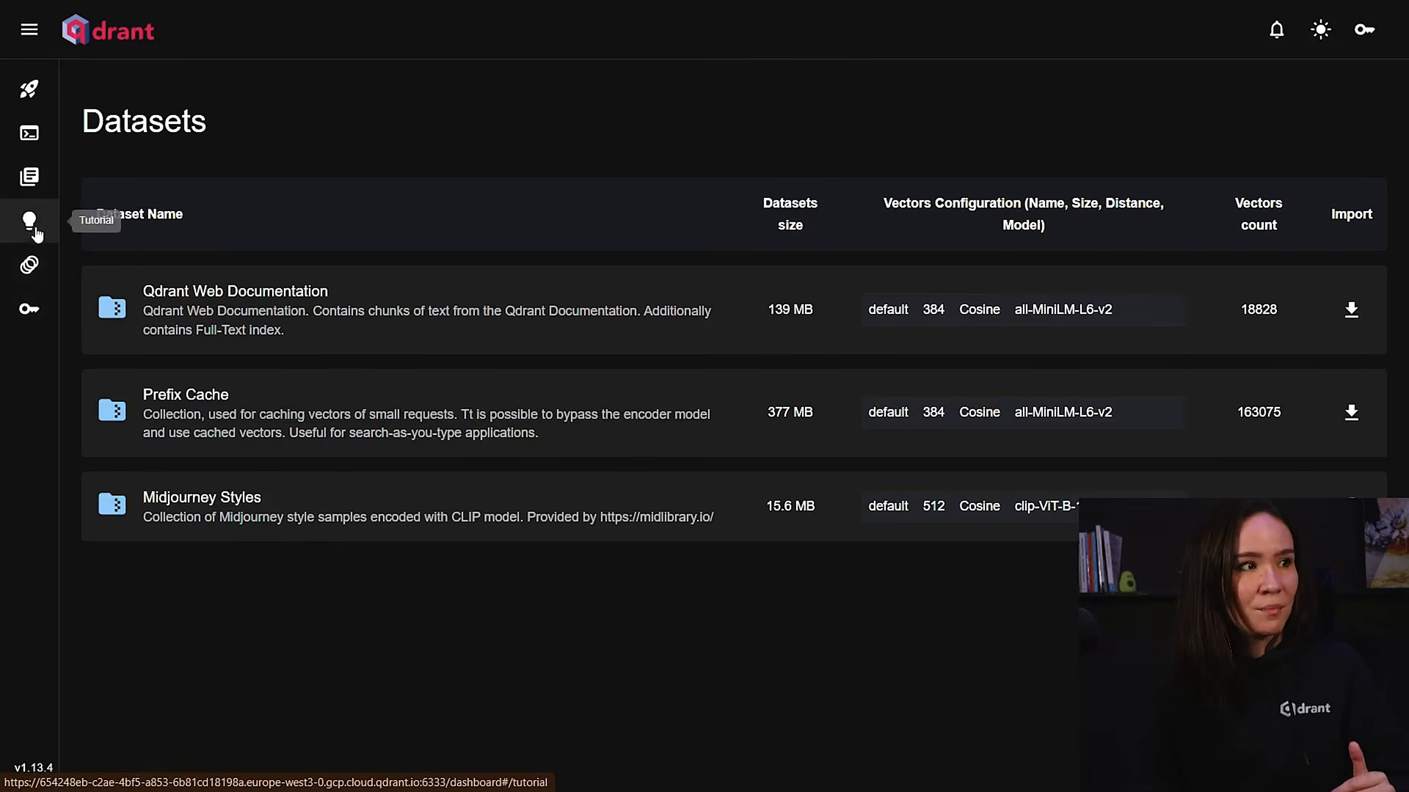
click(30, 177)
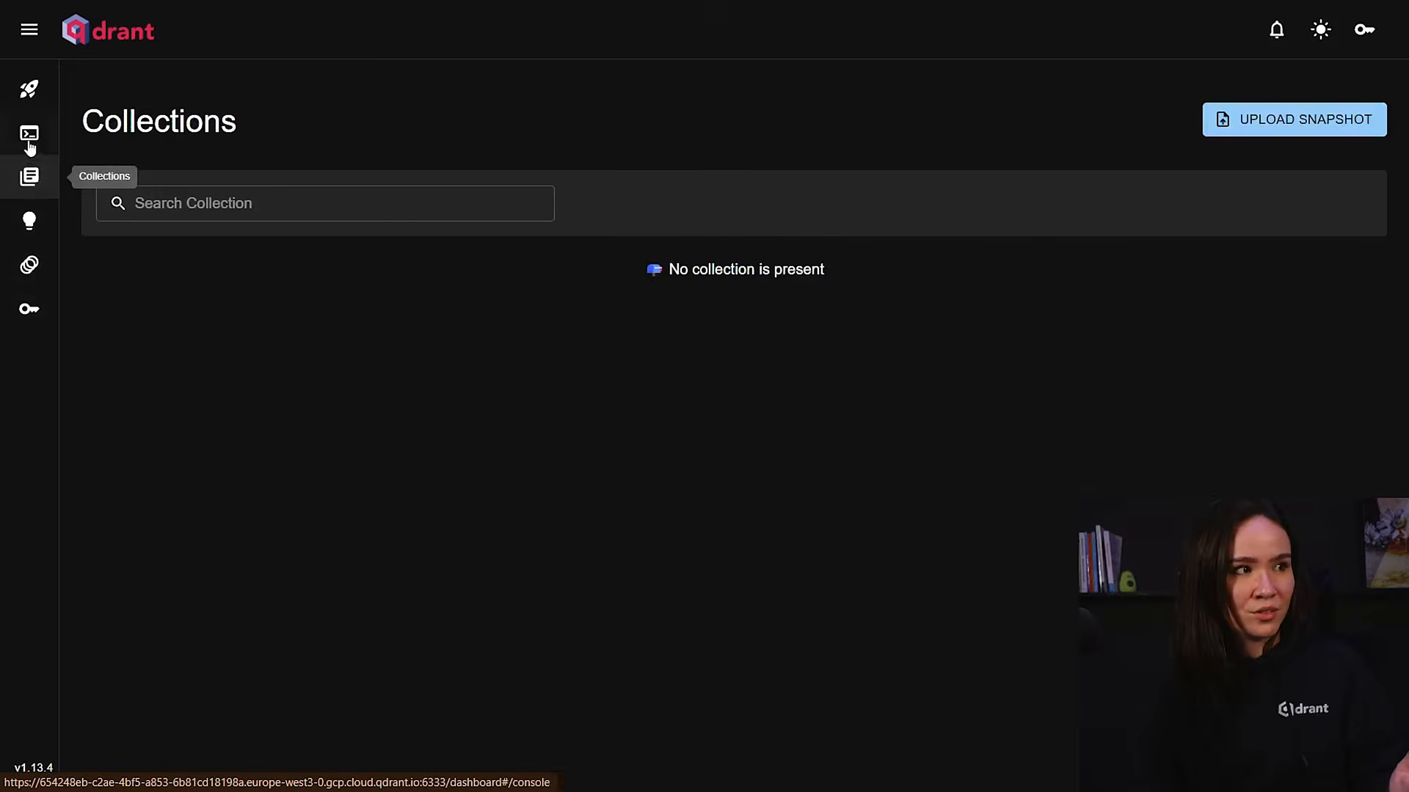
click(29, 89)
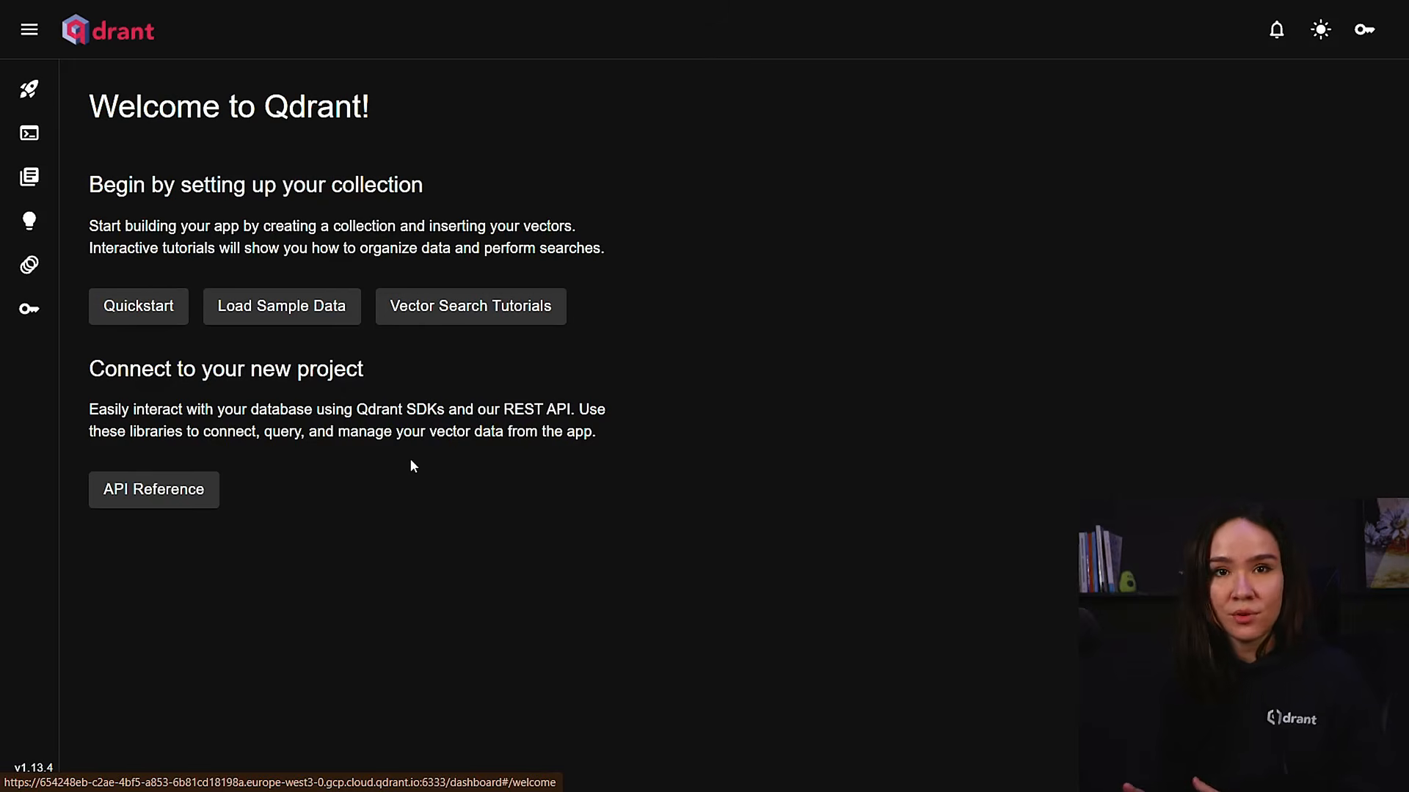